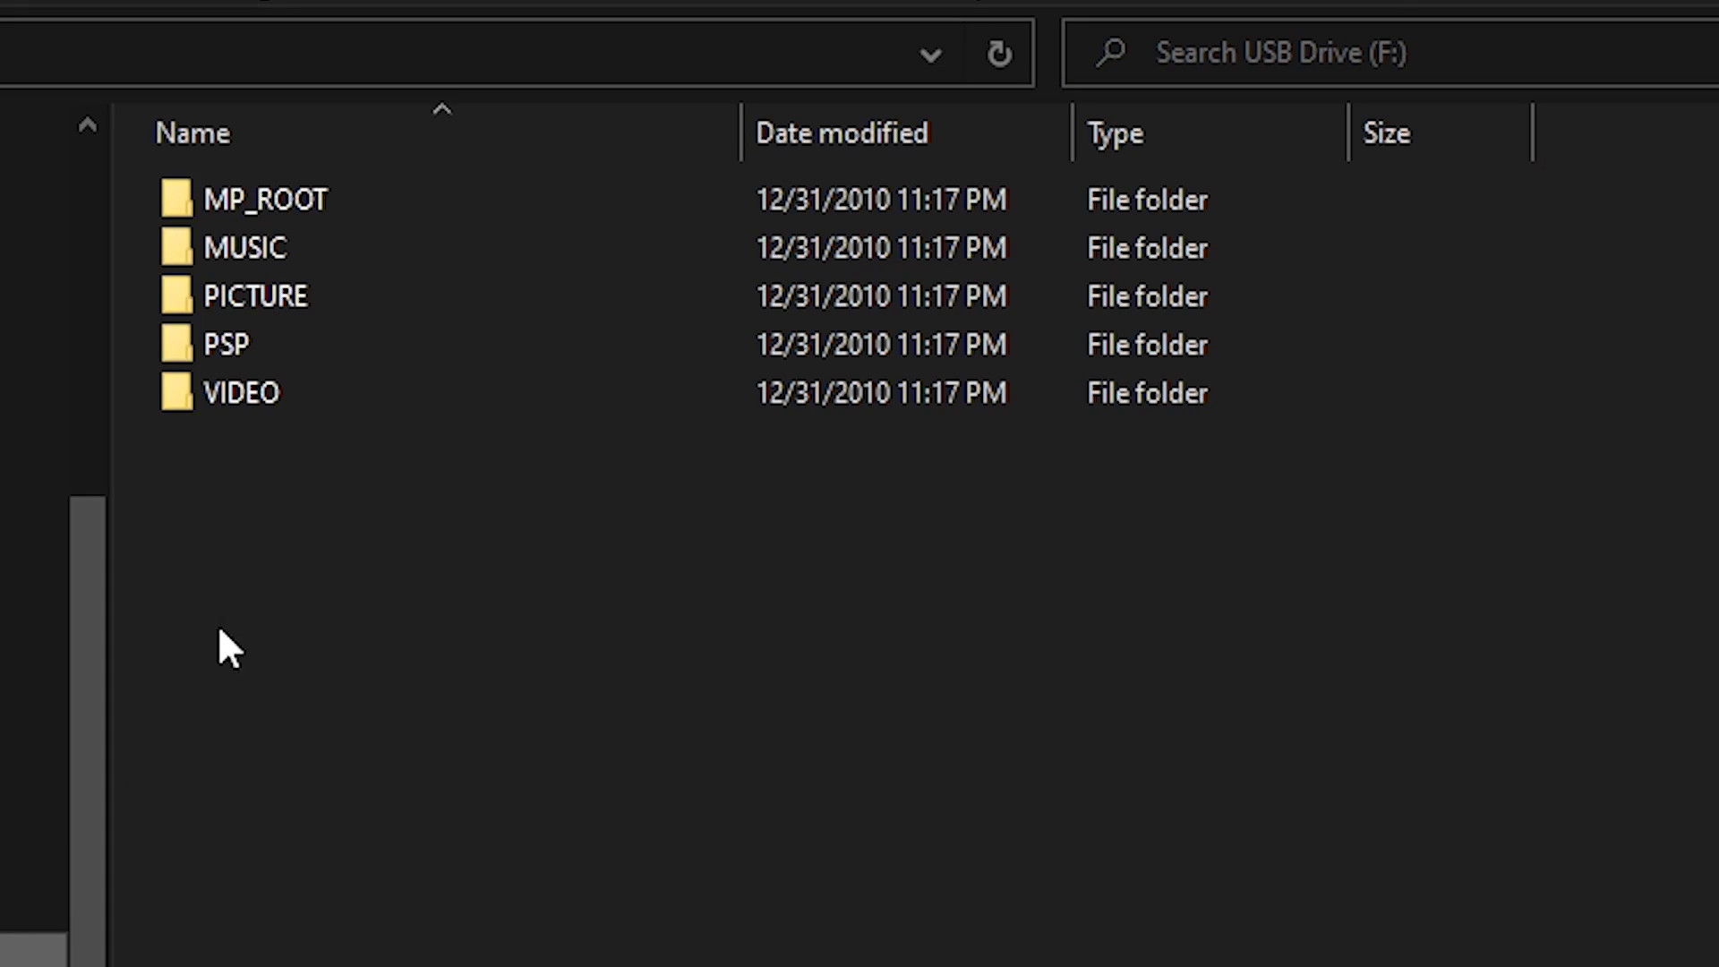
- Create a folder named UPDATE inside the PSP/GAME folder of USB Drive (F:)
click(310, 351)
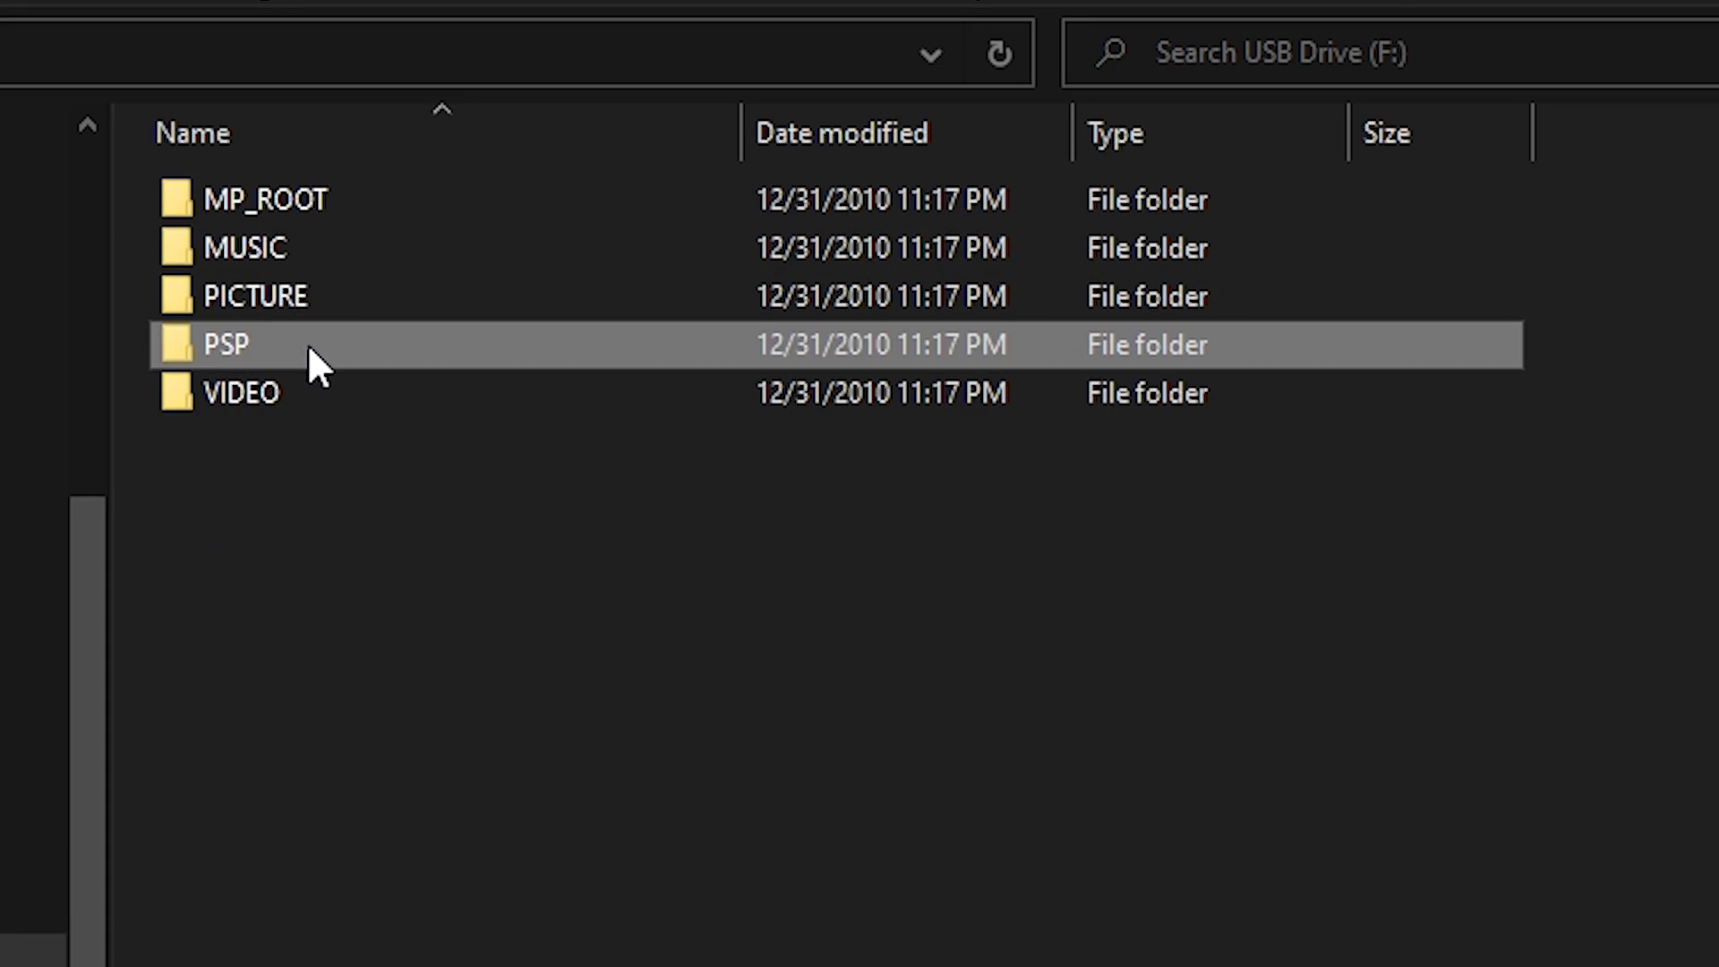
double_click(308, 342)
double_click(305, 263)
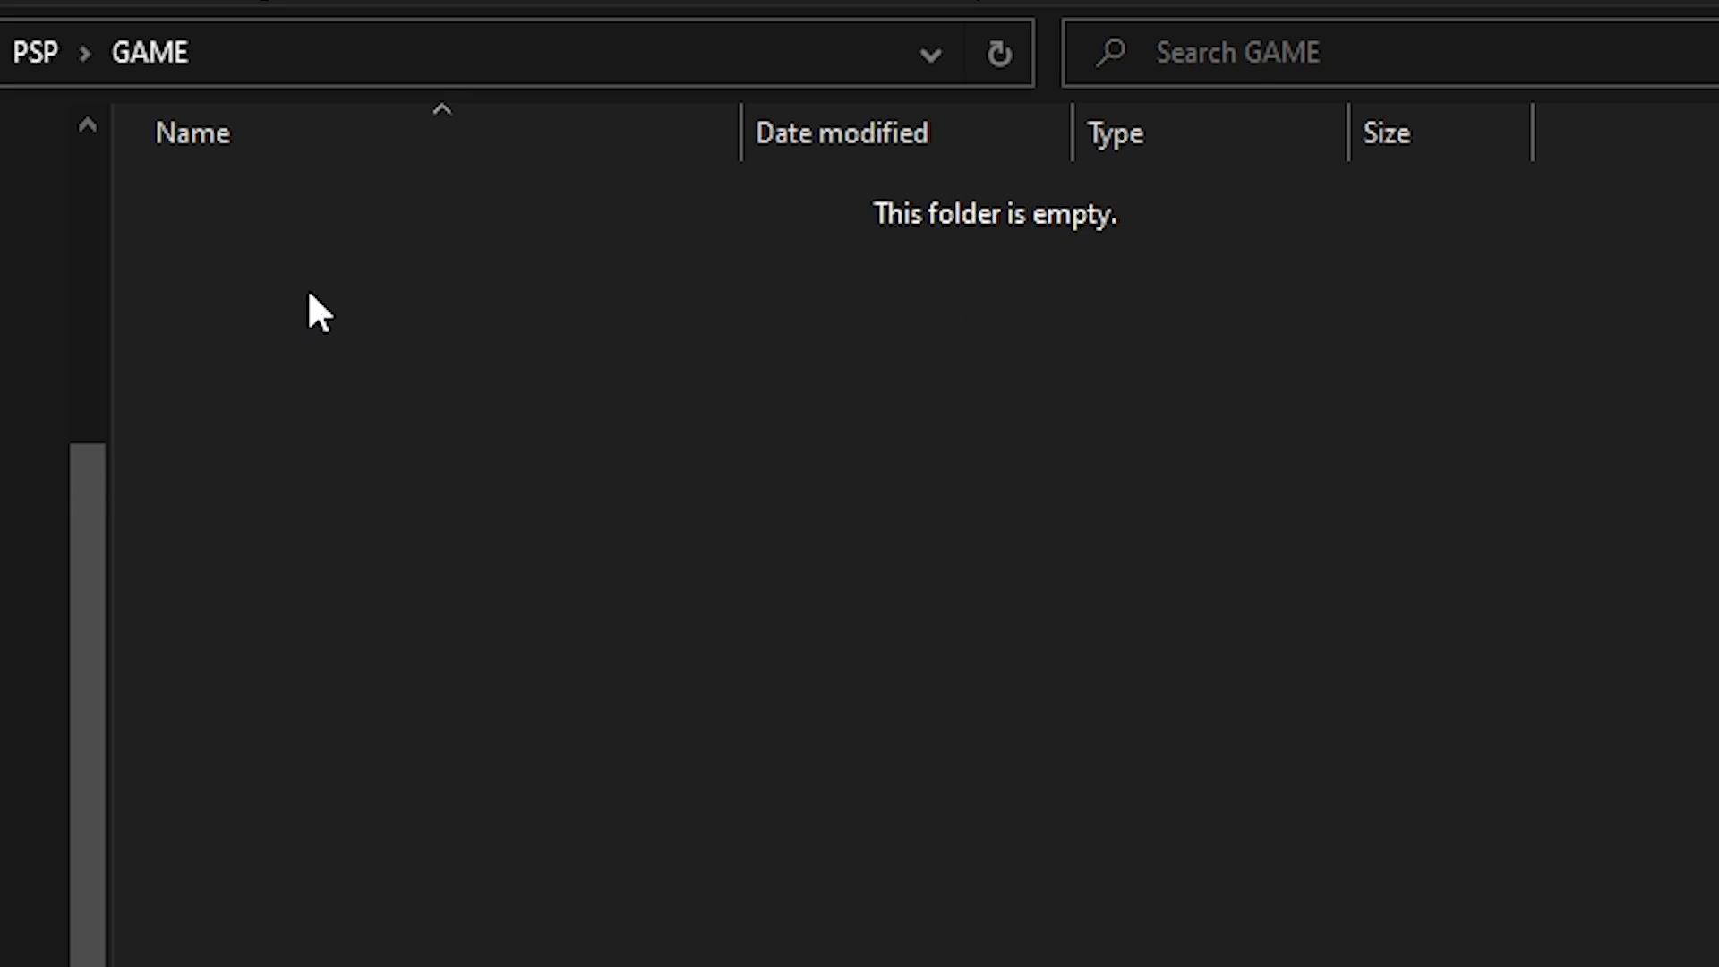
right_click(333, 322)
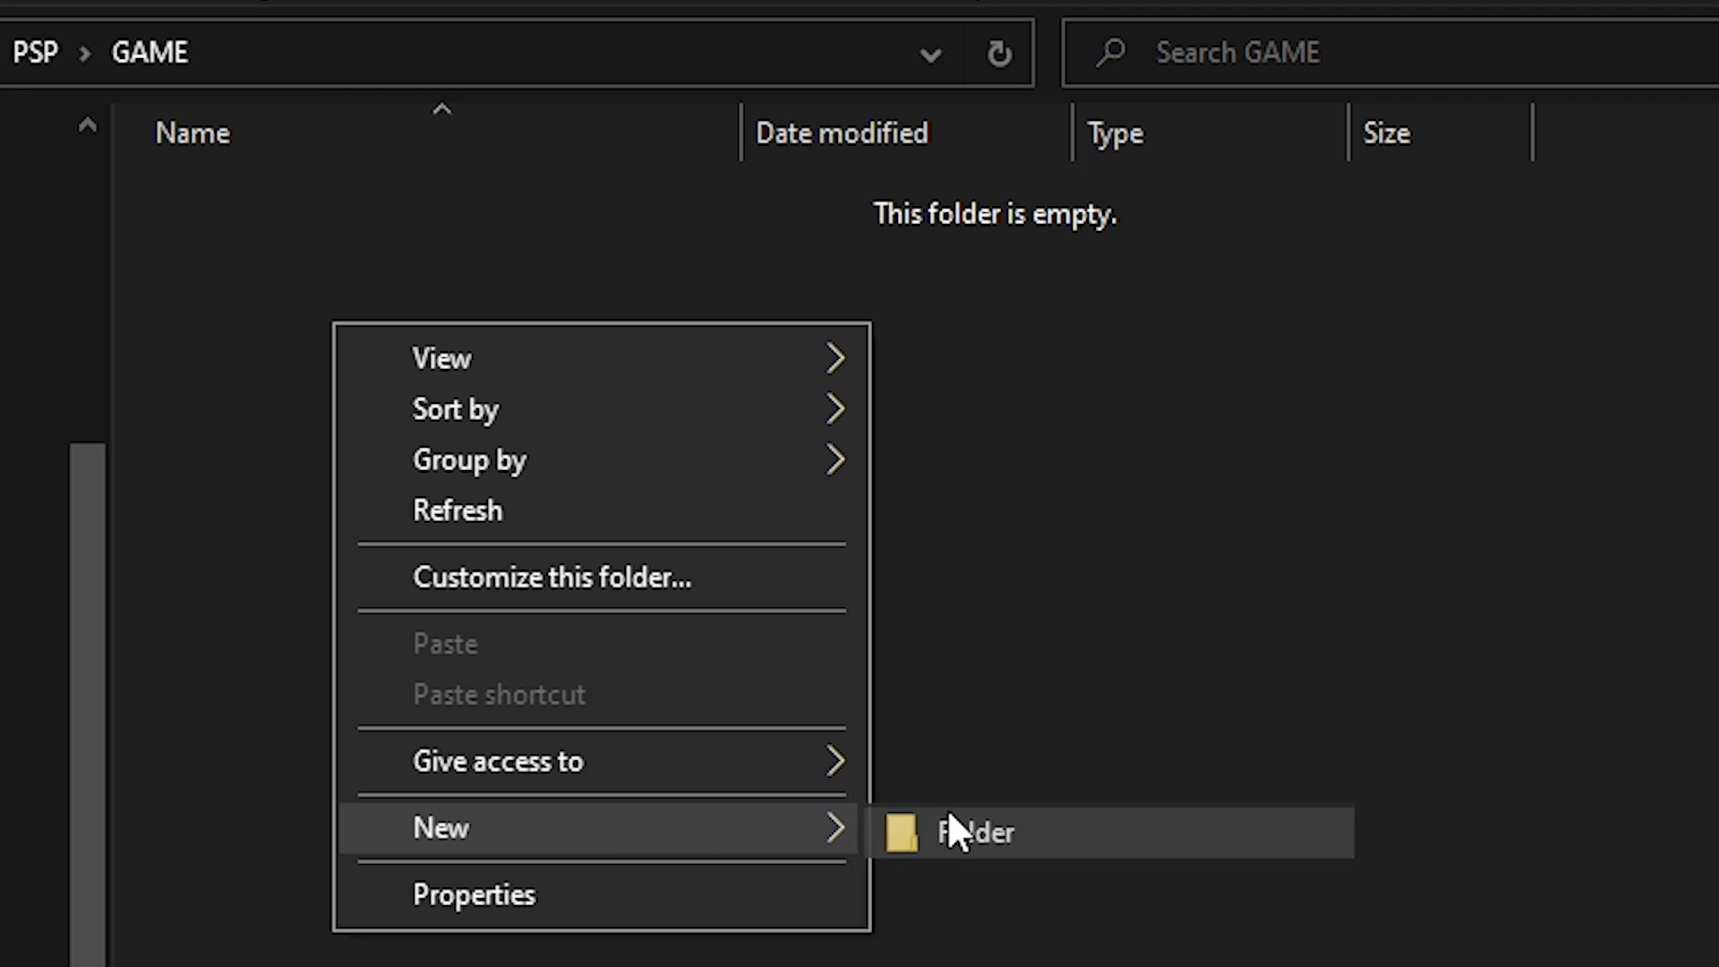
click(949, 824)
text(UPDATE)
click(555, 314)
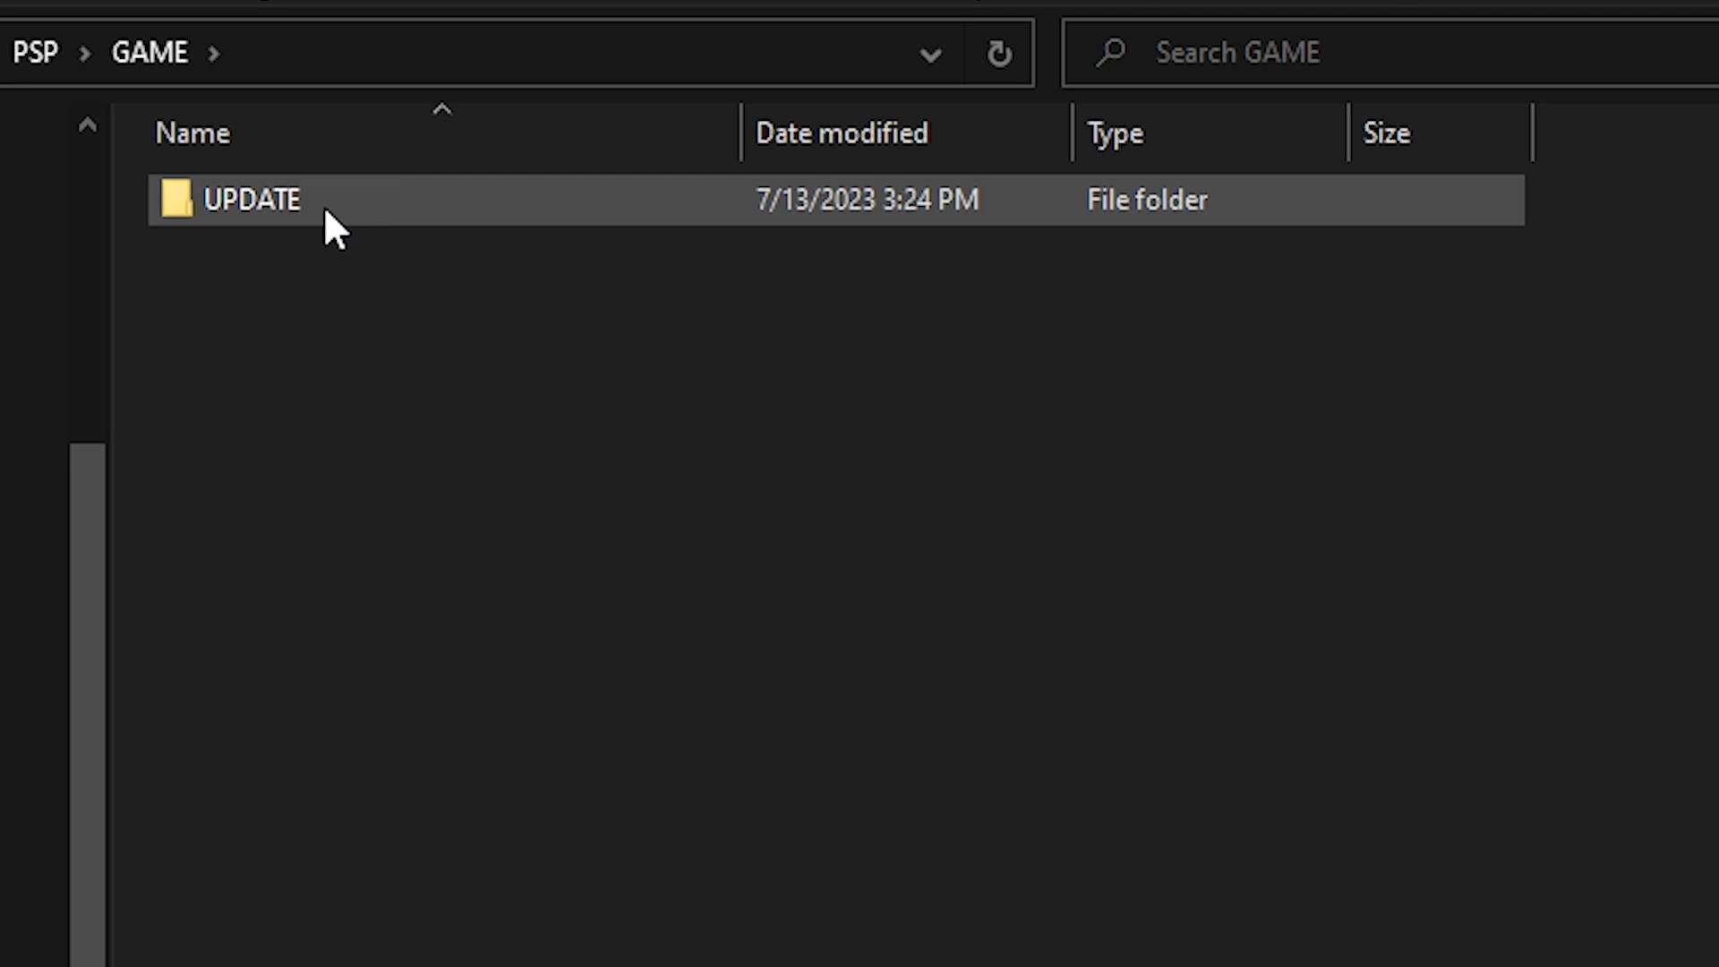
- Transfer 661.PBP from the desktop into the UPDATE folder and rename it EBOOT.PBP
double_click(324, 206)
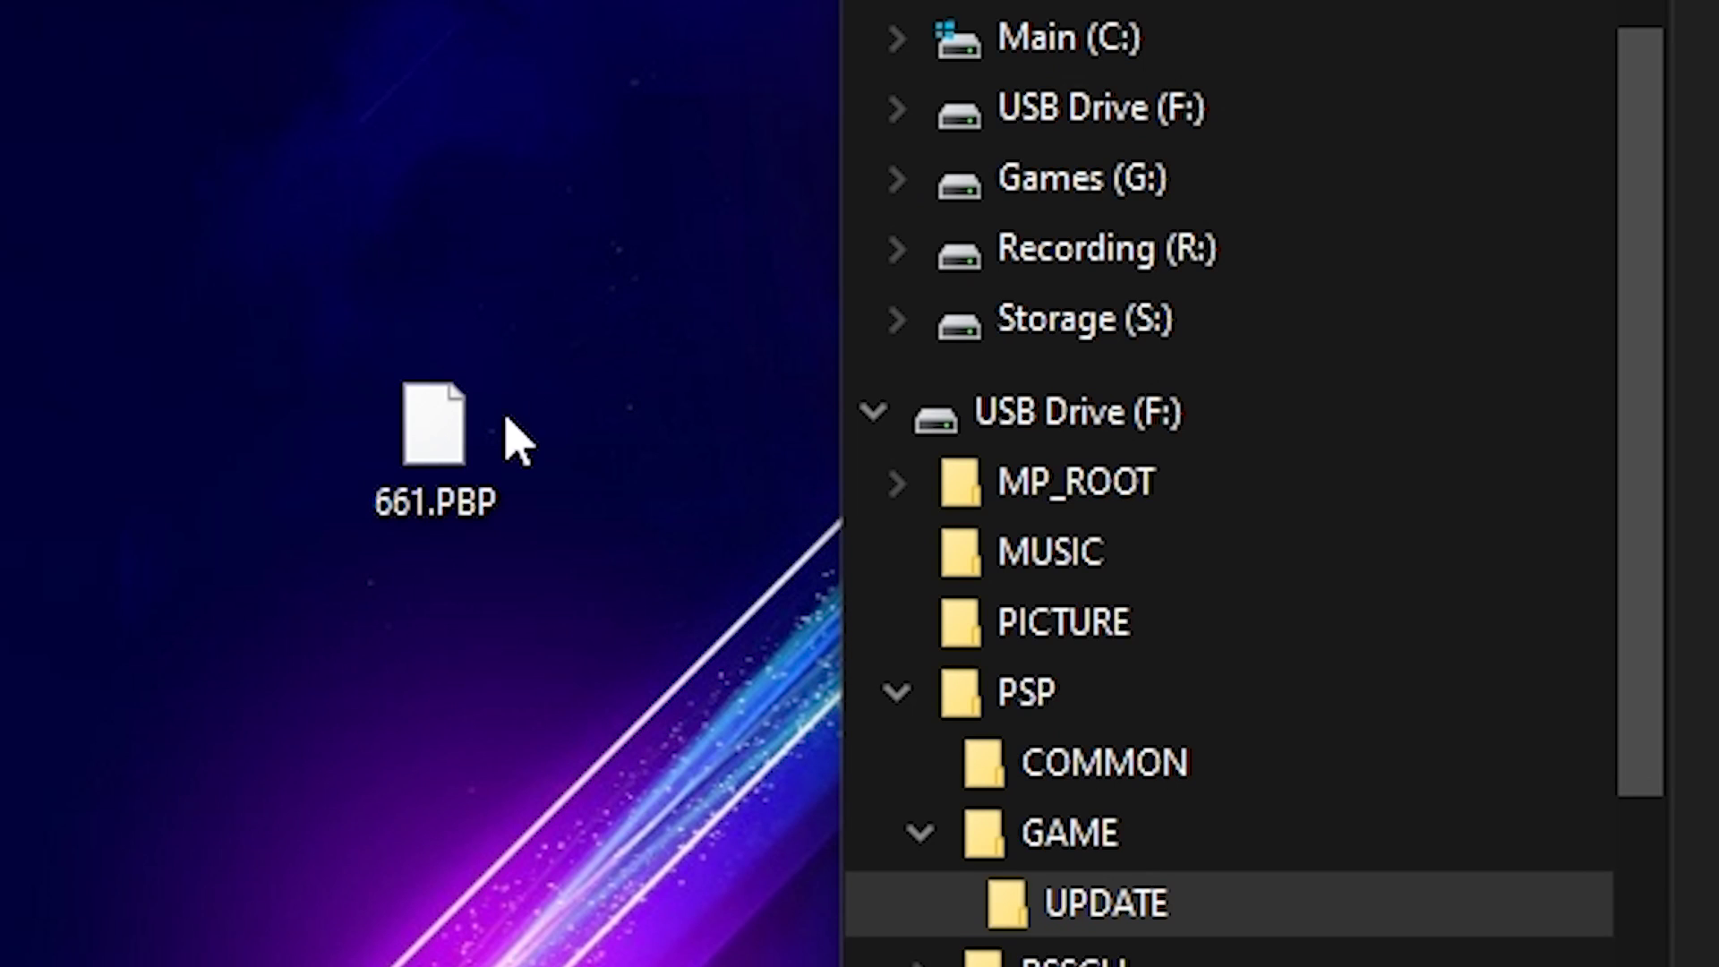
drag(507, 419, 1718, 0)
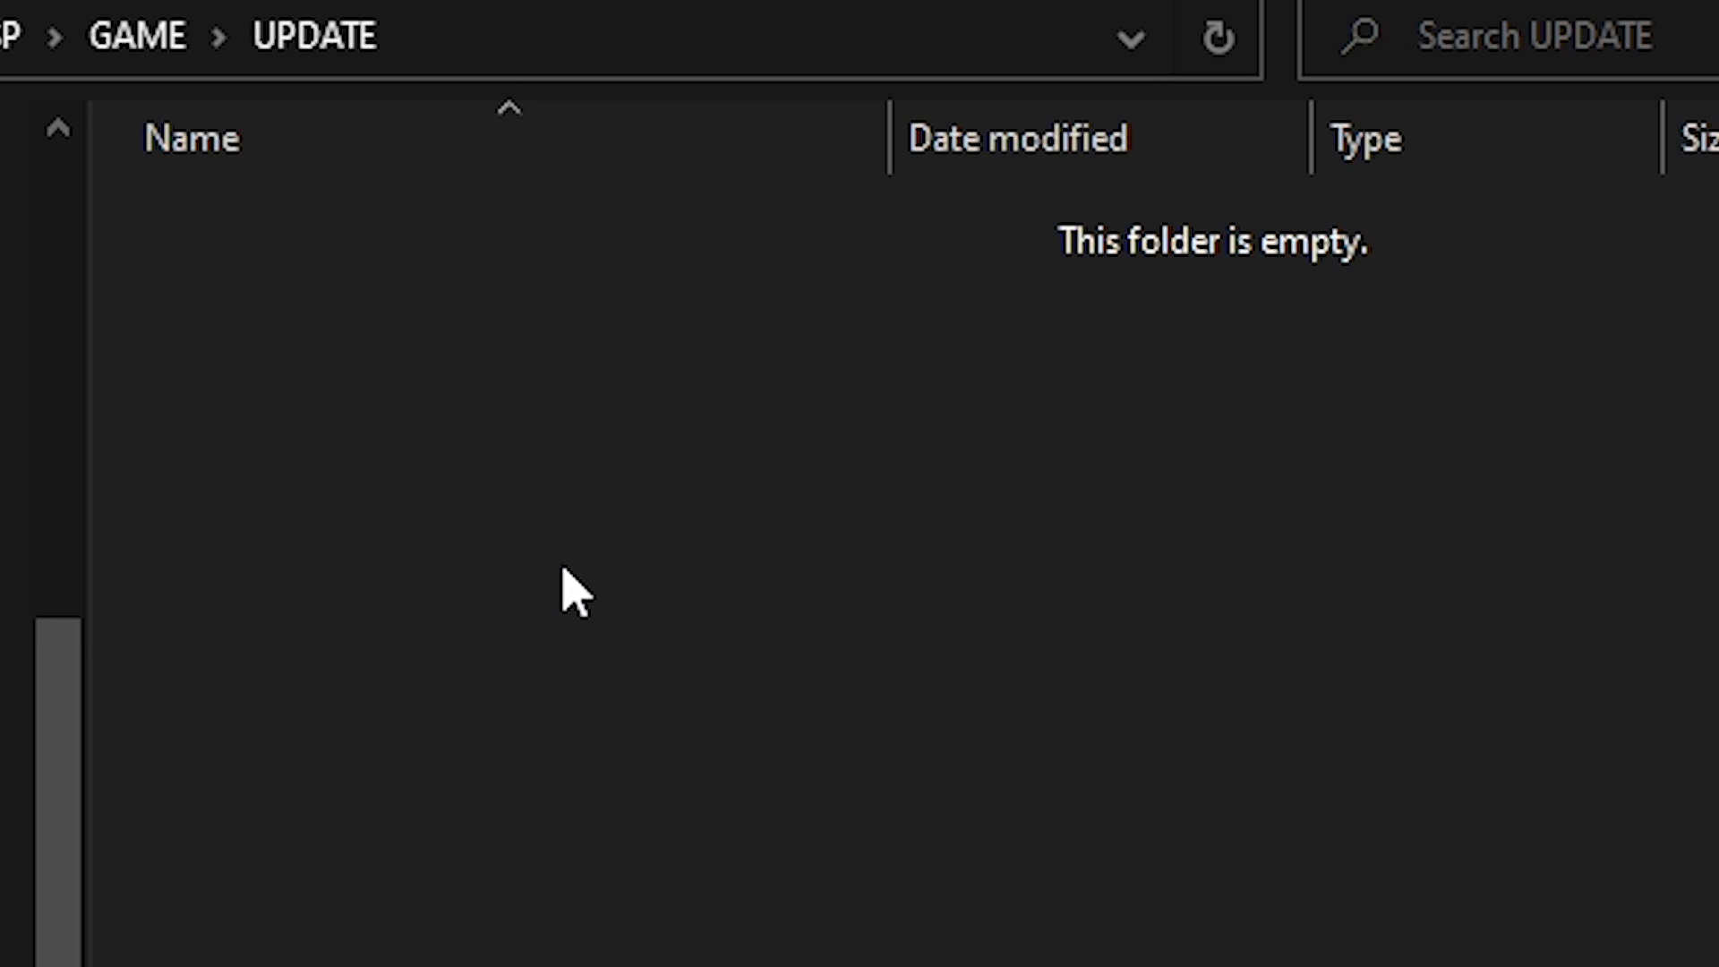
key(F2)
text(EBOOT.PBP)
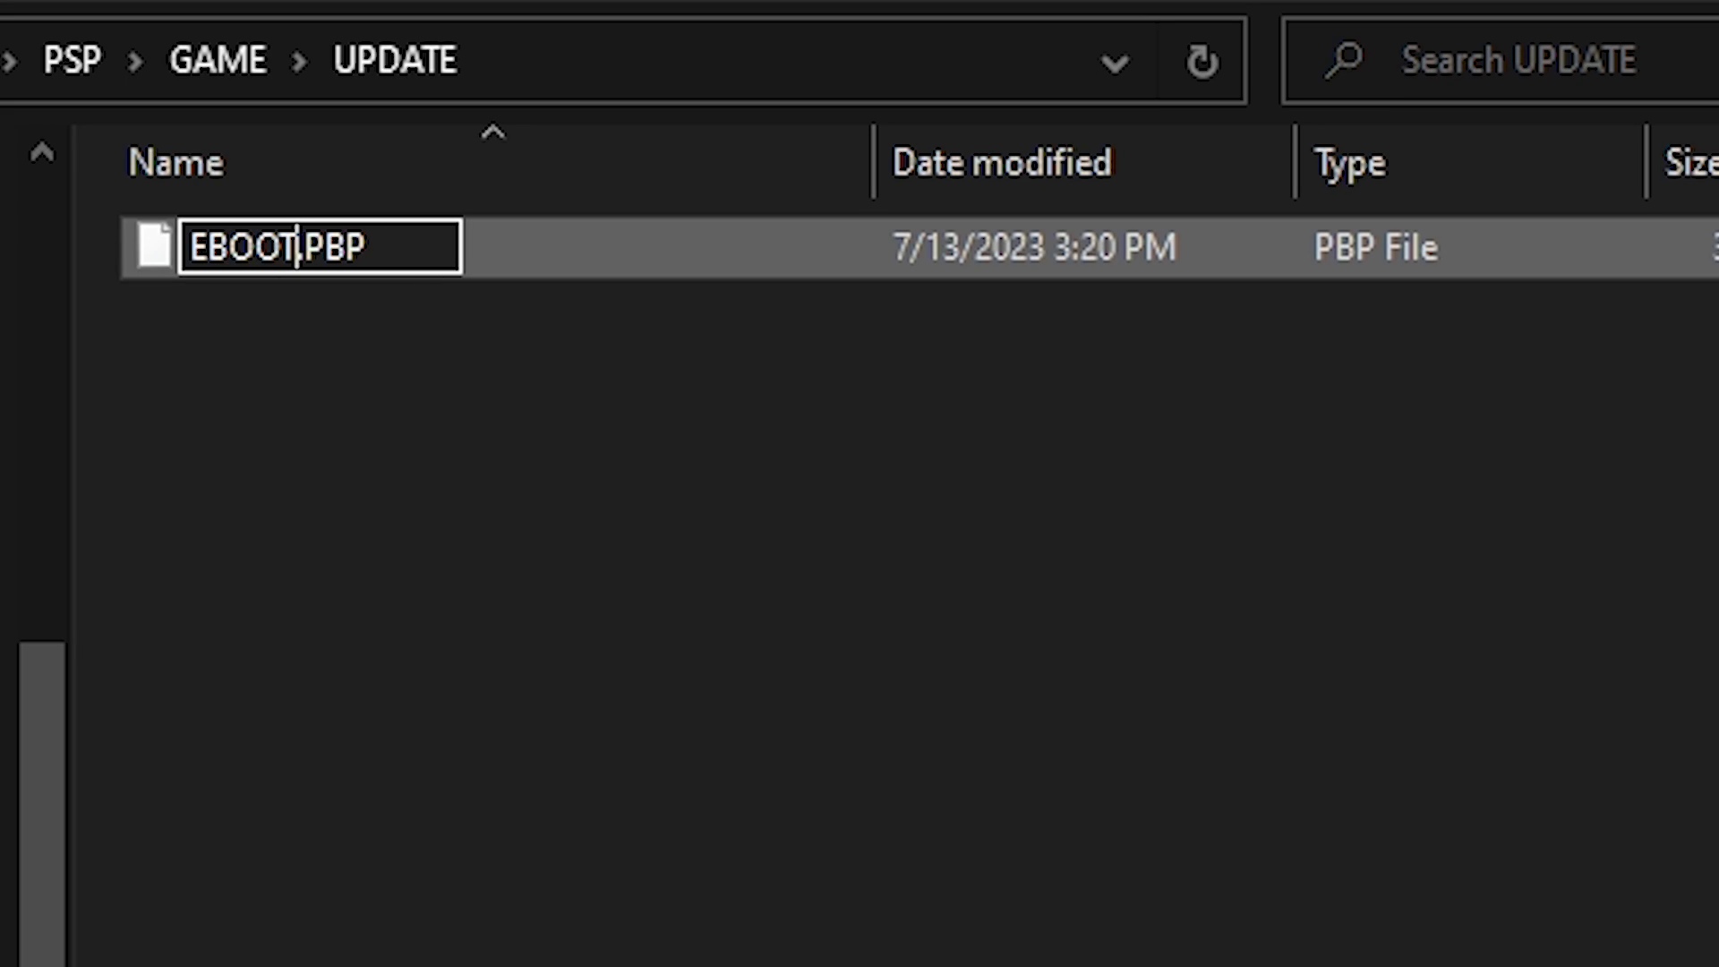
key(Return)
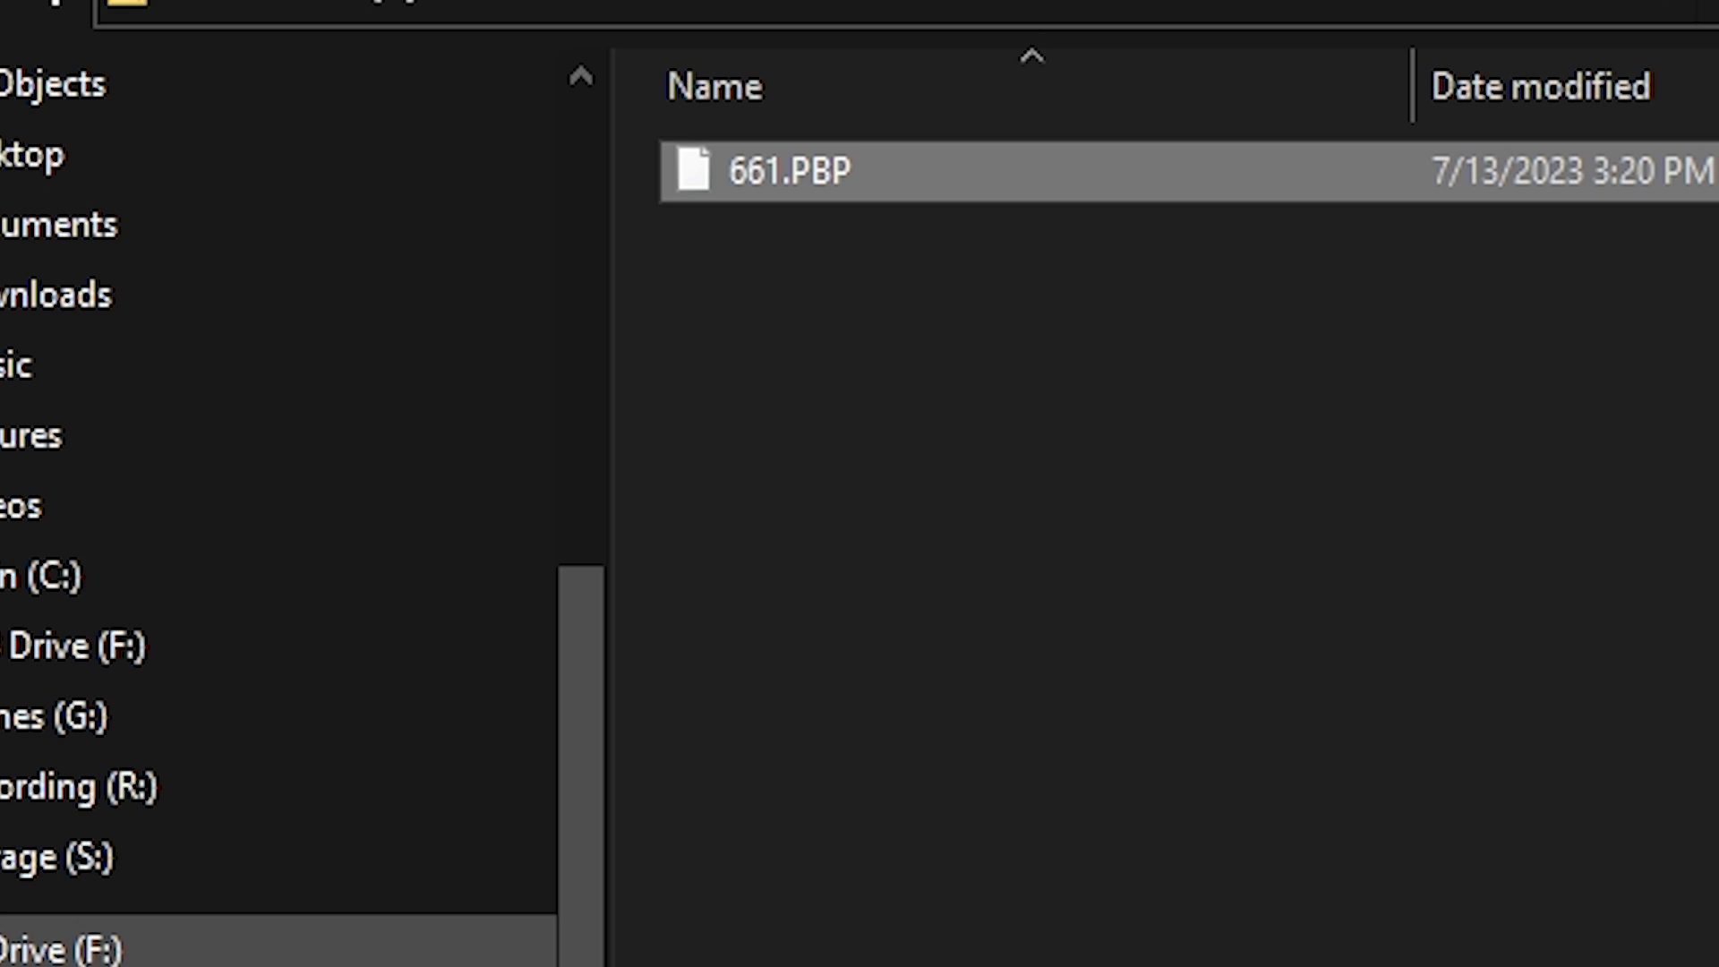
right_click(77, 944)
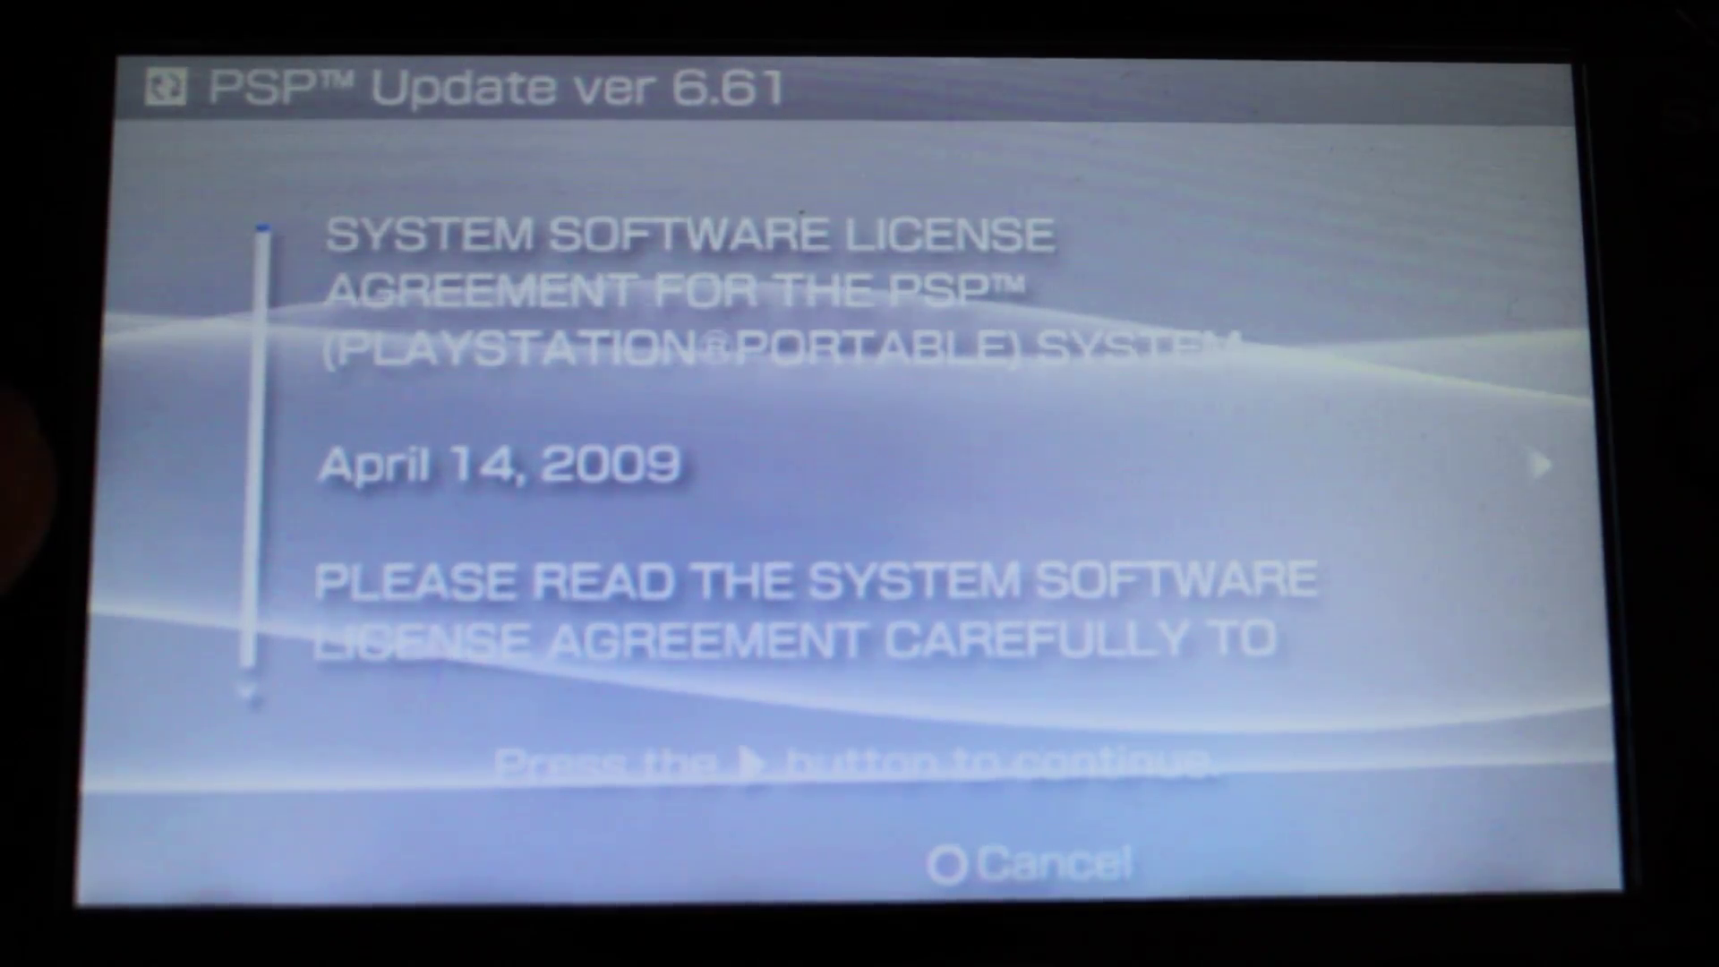
- Switch to the PSP, proceed past the system software license agreement and install update version 6.61
key(Right)
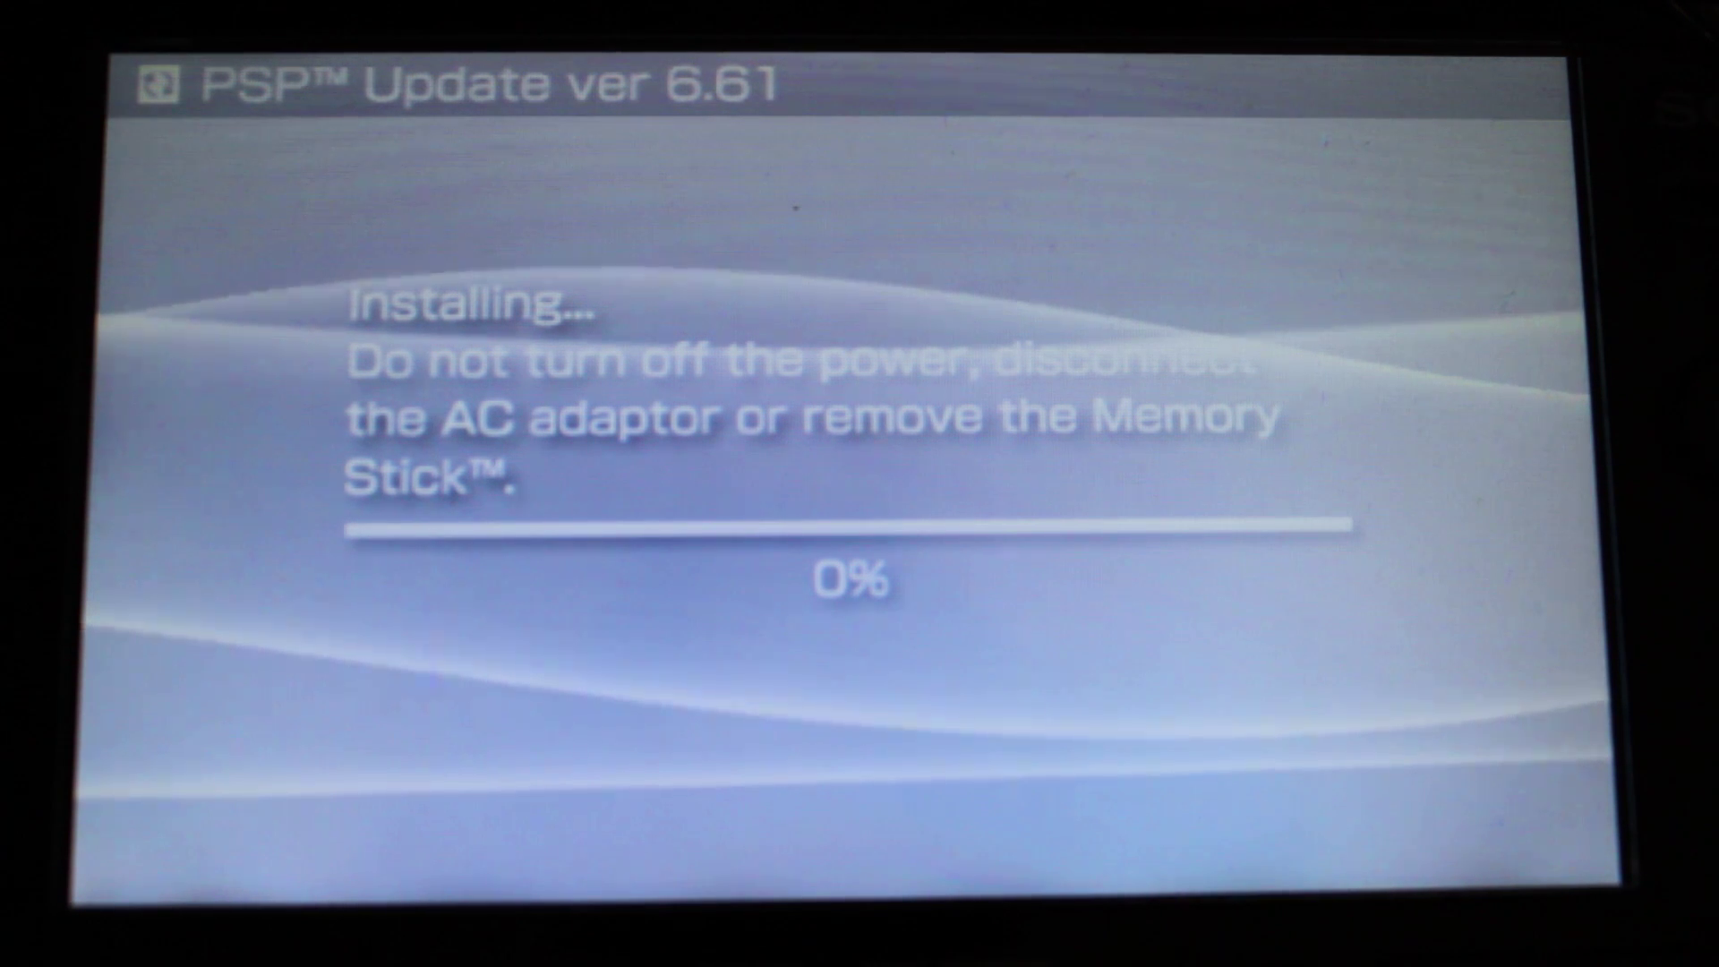
scroll(849, 483, down, 3)
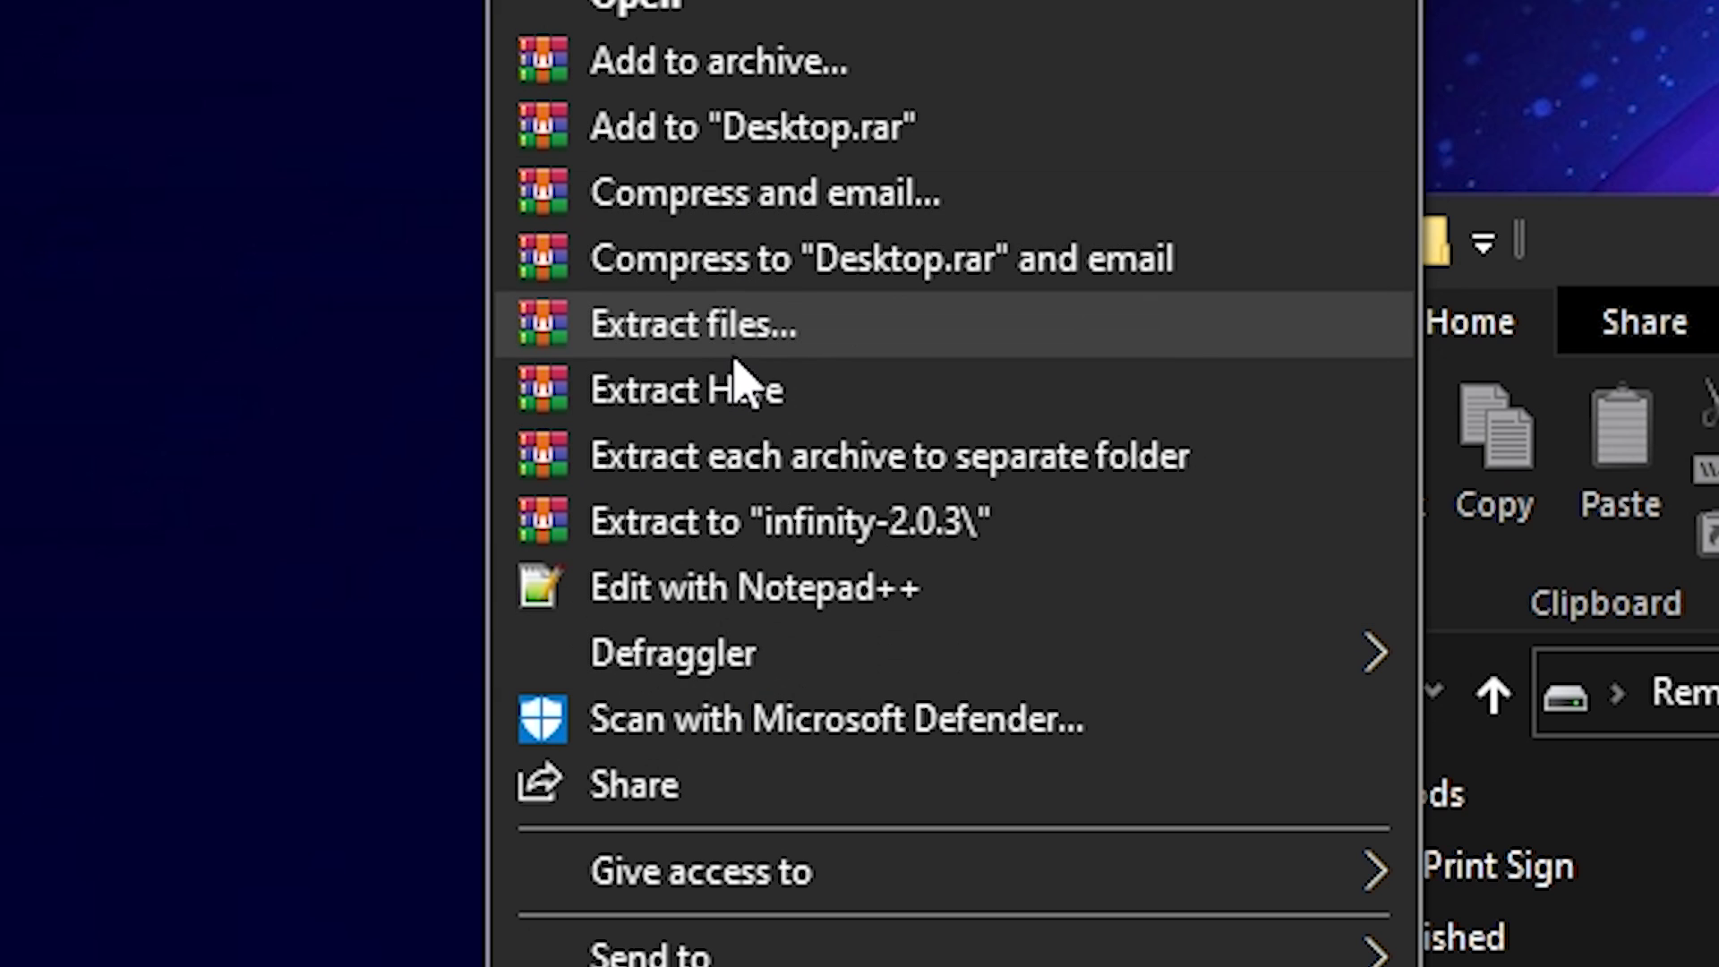
- Switch to the computer and extract the selected archives, including infinity-2.0.3, directly onto the desktop
click(737, 388)
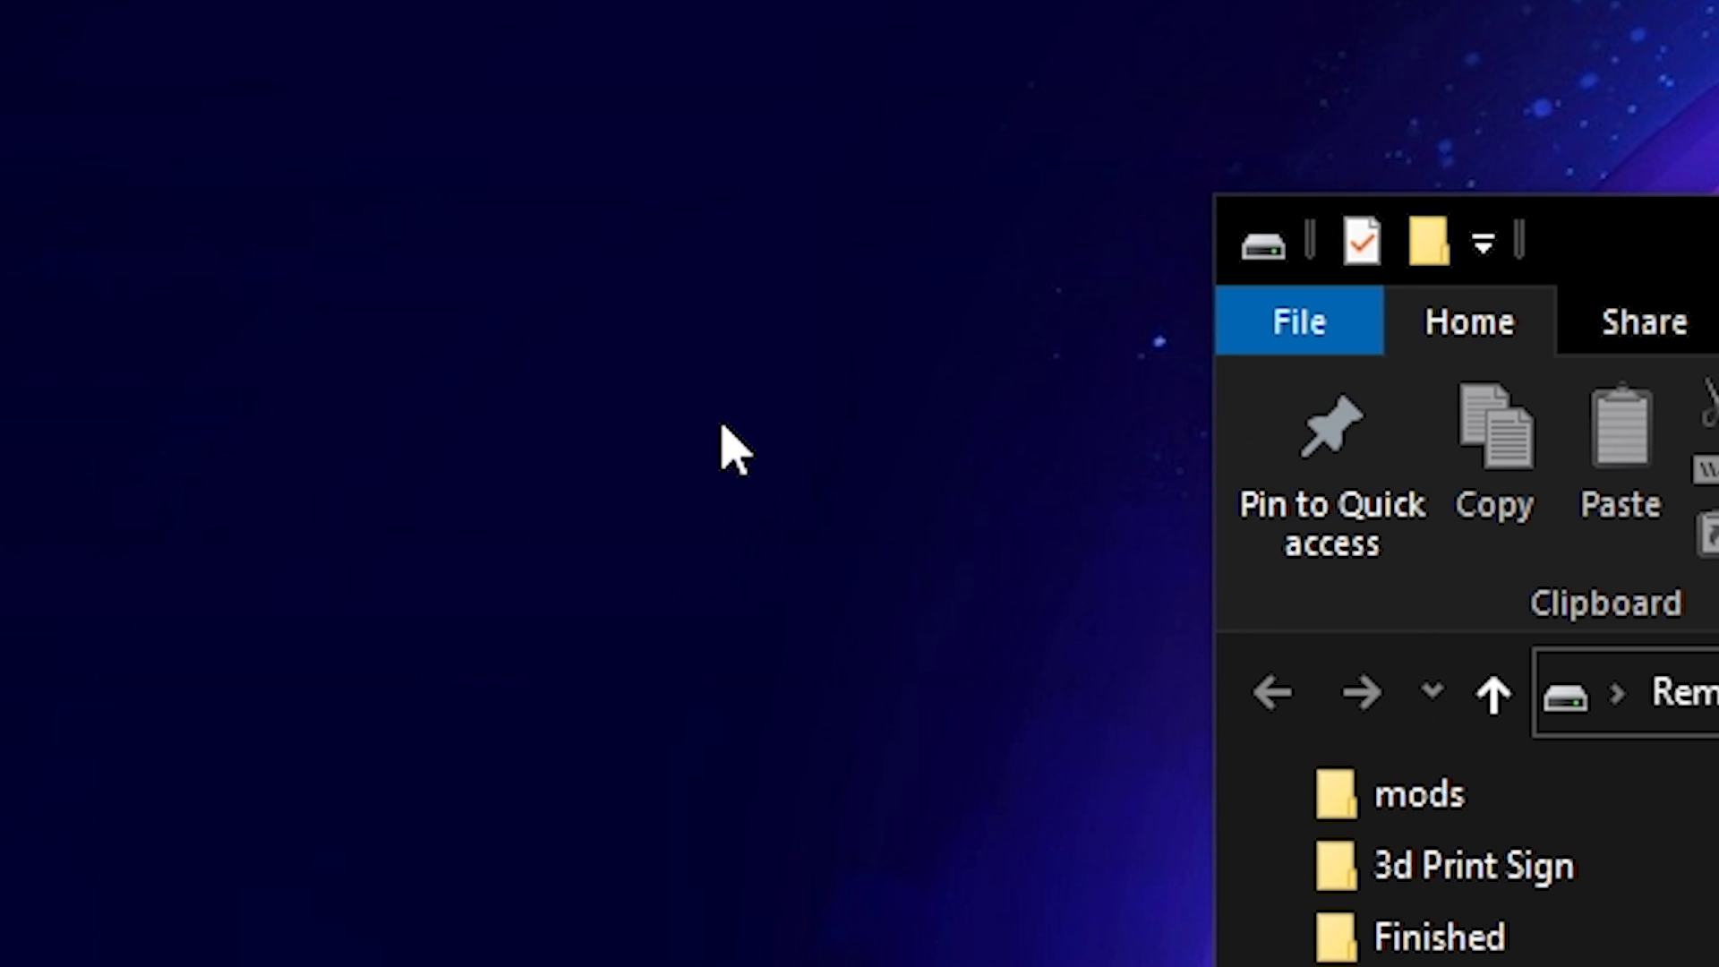
drag(640, 253, 385, 914)
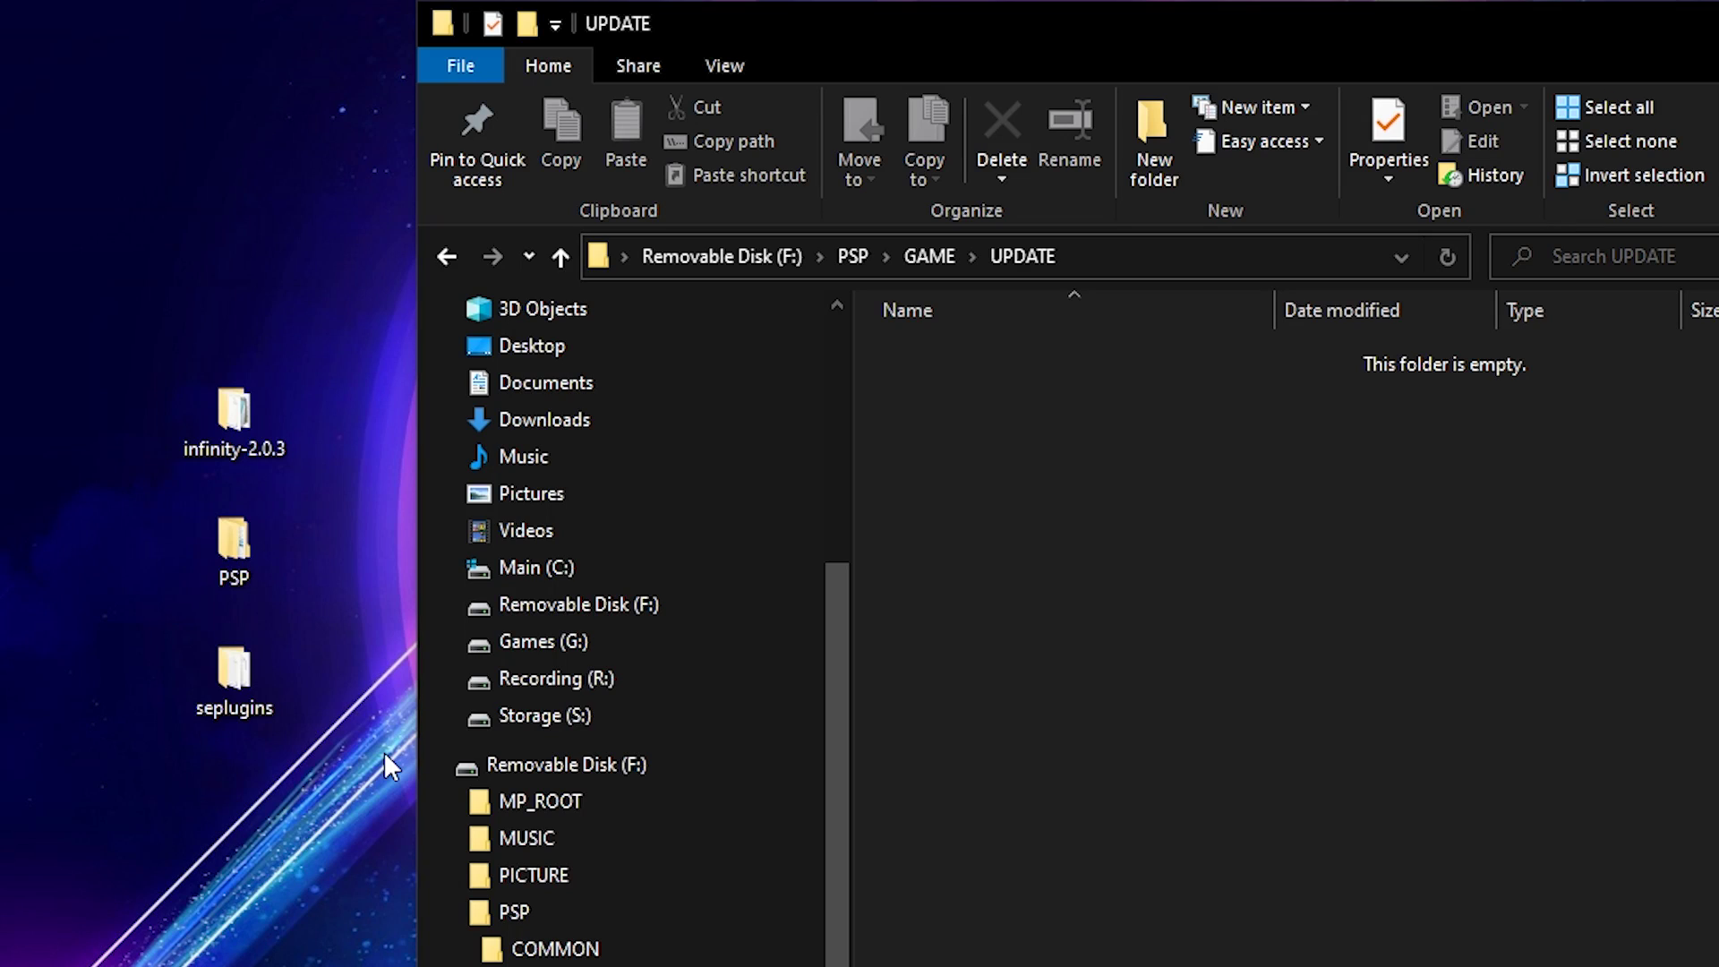
- Copy EBOOT.PBP from the standard folder of infinity-2.0.3 into the removable disk's PSP/GAME/UPDATE folder
double_click(208, 412)
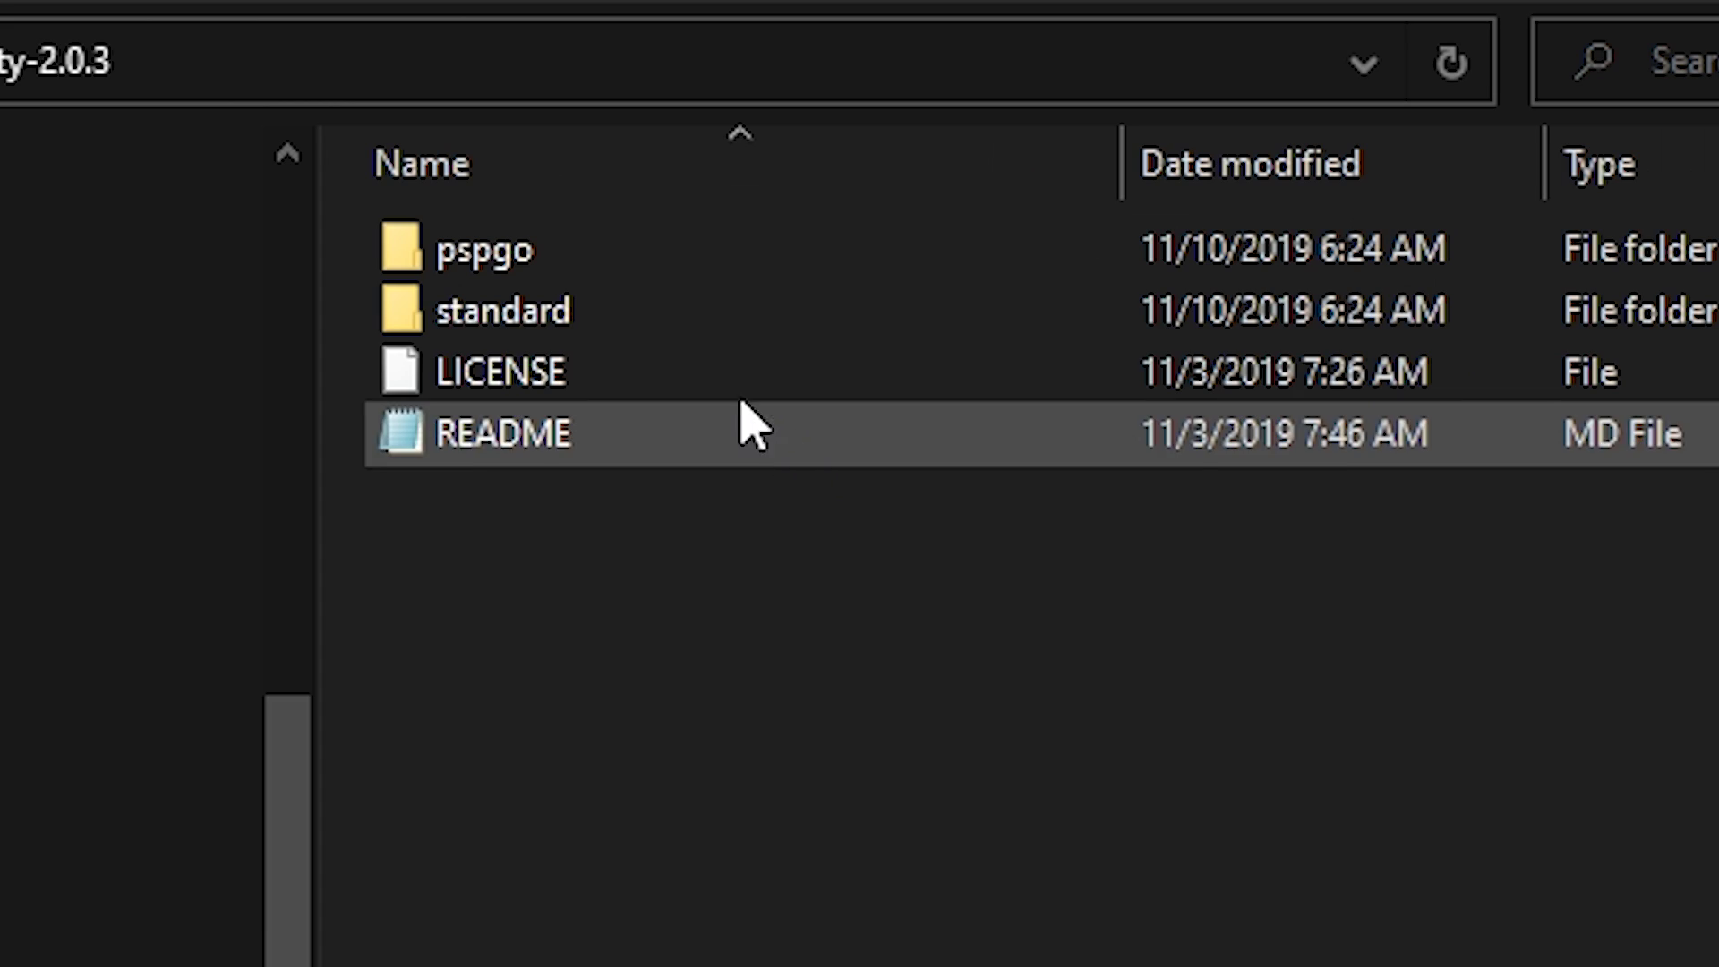
double_click(550, 310)
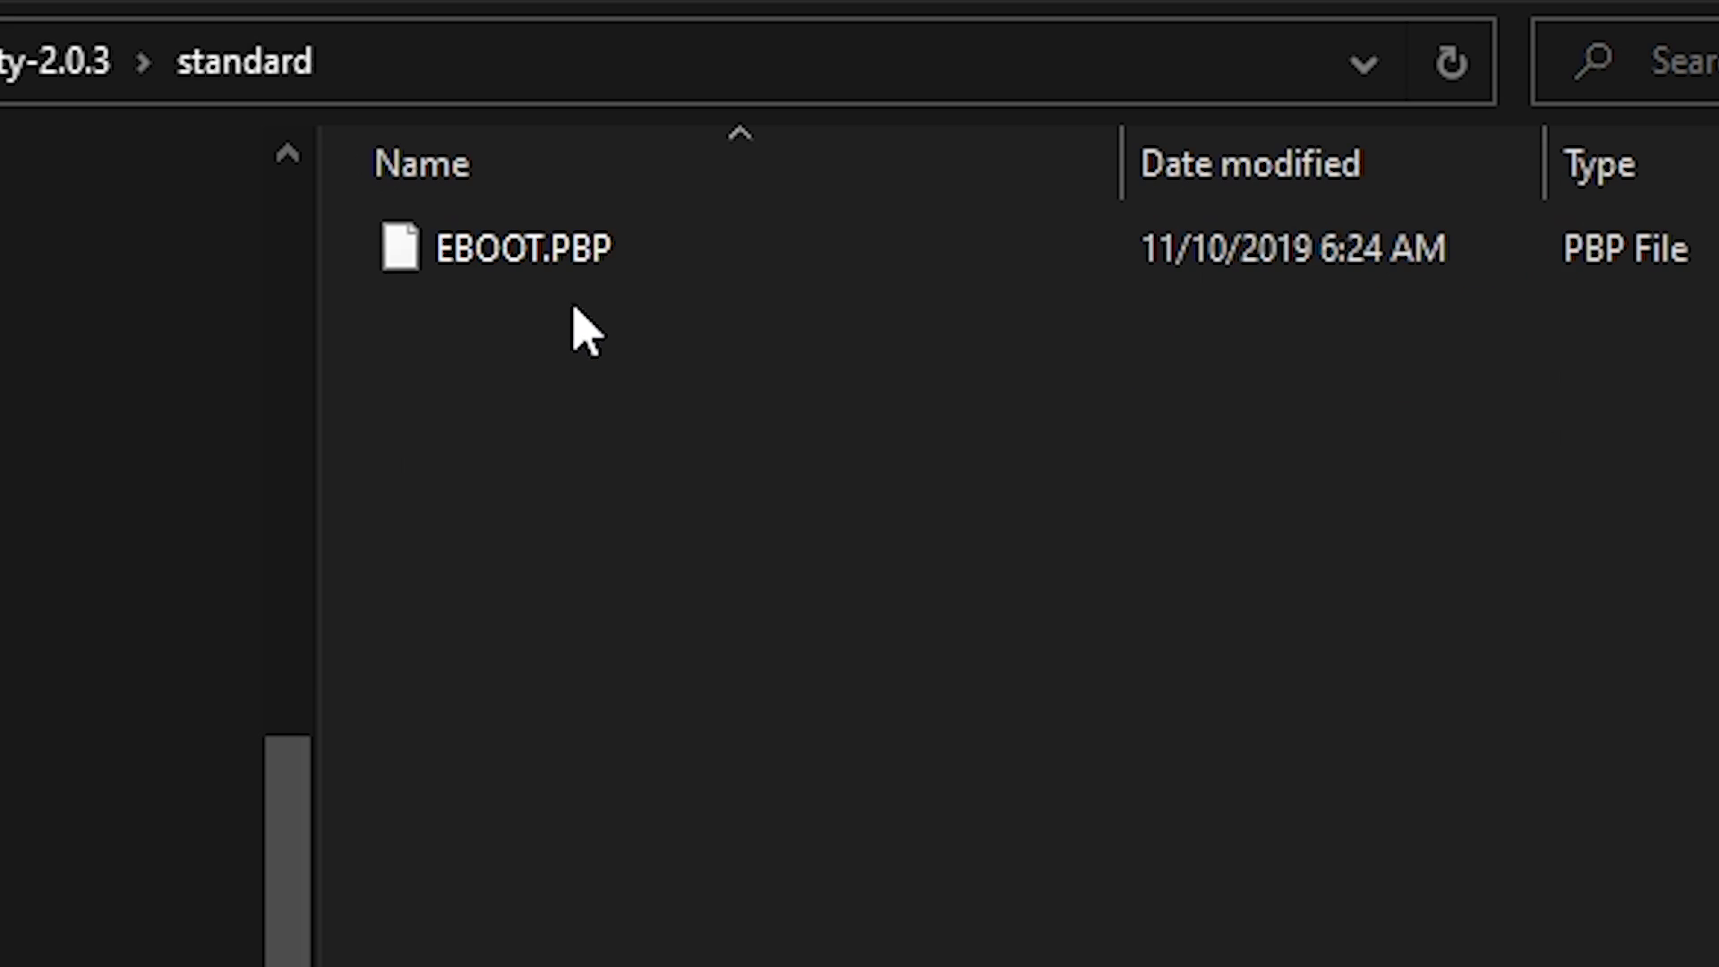
drag(543, 257, 0, 461)
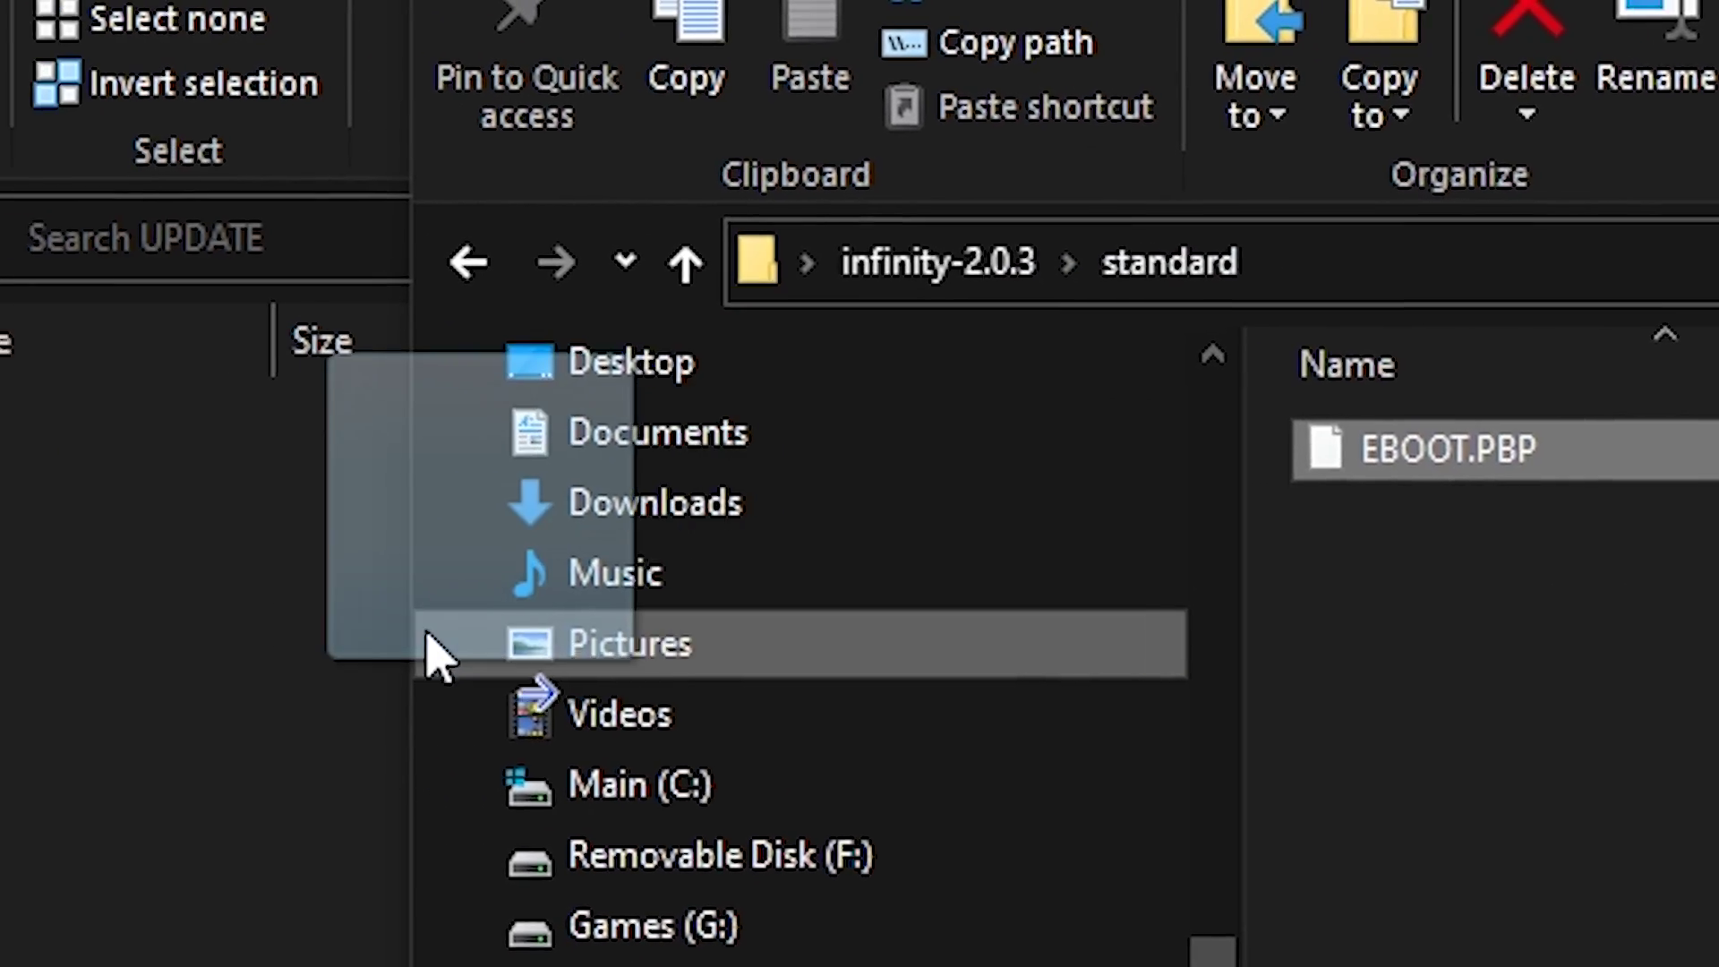
drag(582, 542, 581, 551)
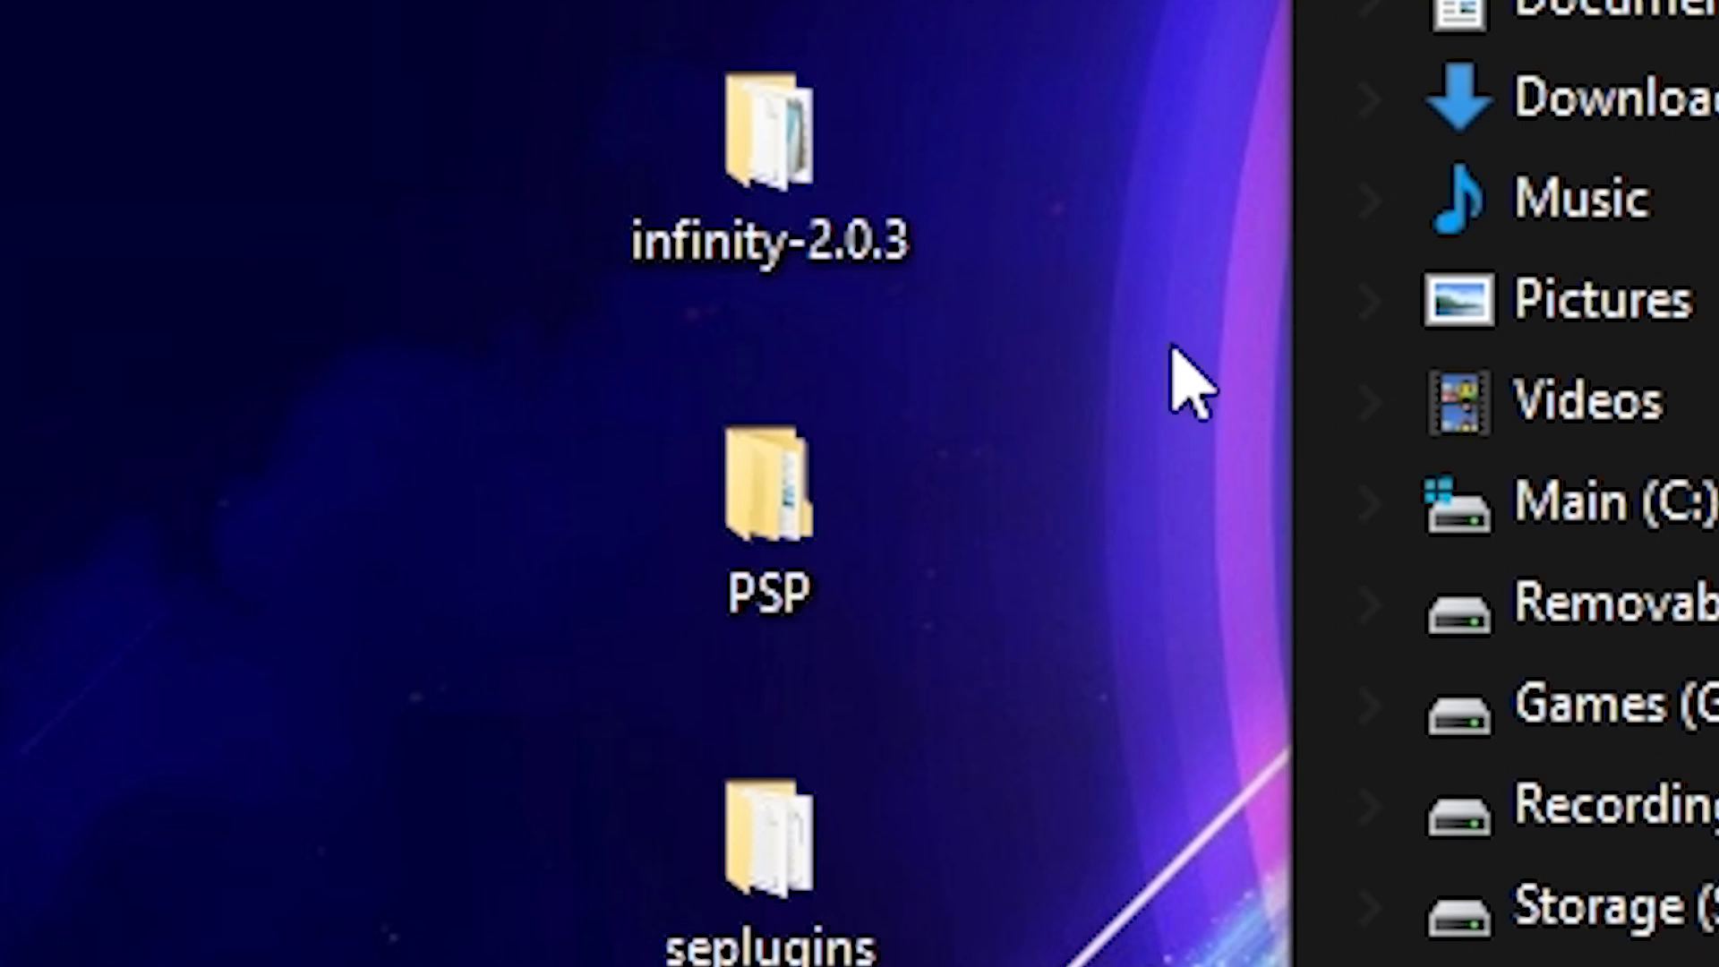
- Copy the PROUPDATE folder from the desktop's PSP/GAME folder into PSP/GAME on Removable Disk (F:), and eject the disk
double_click(786, 474)
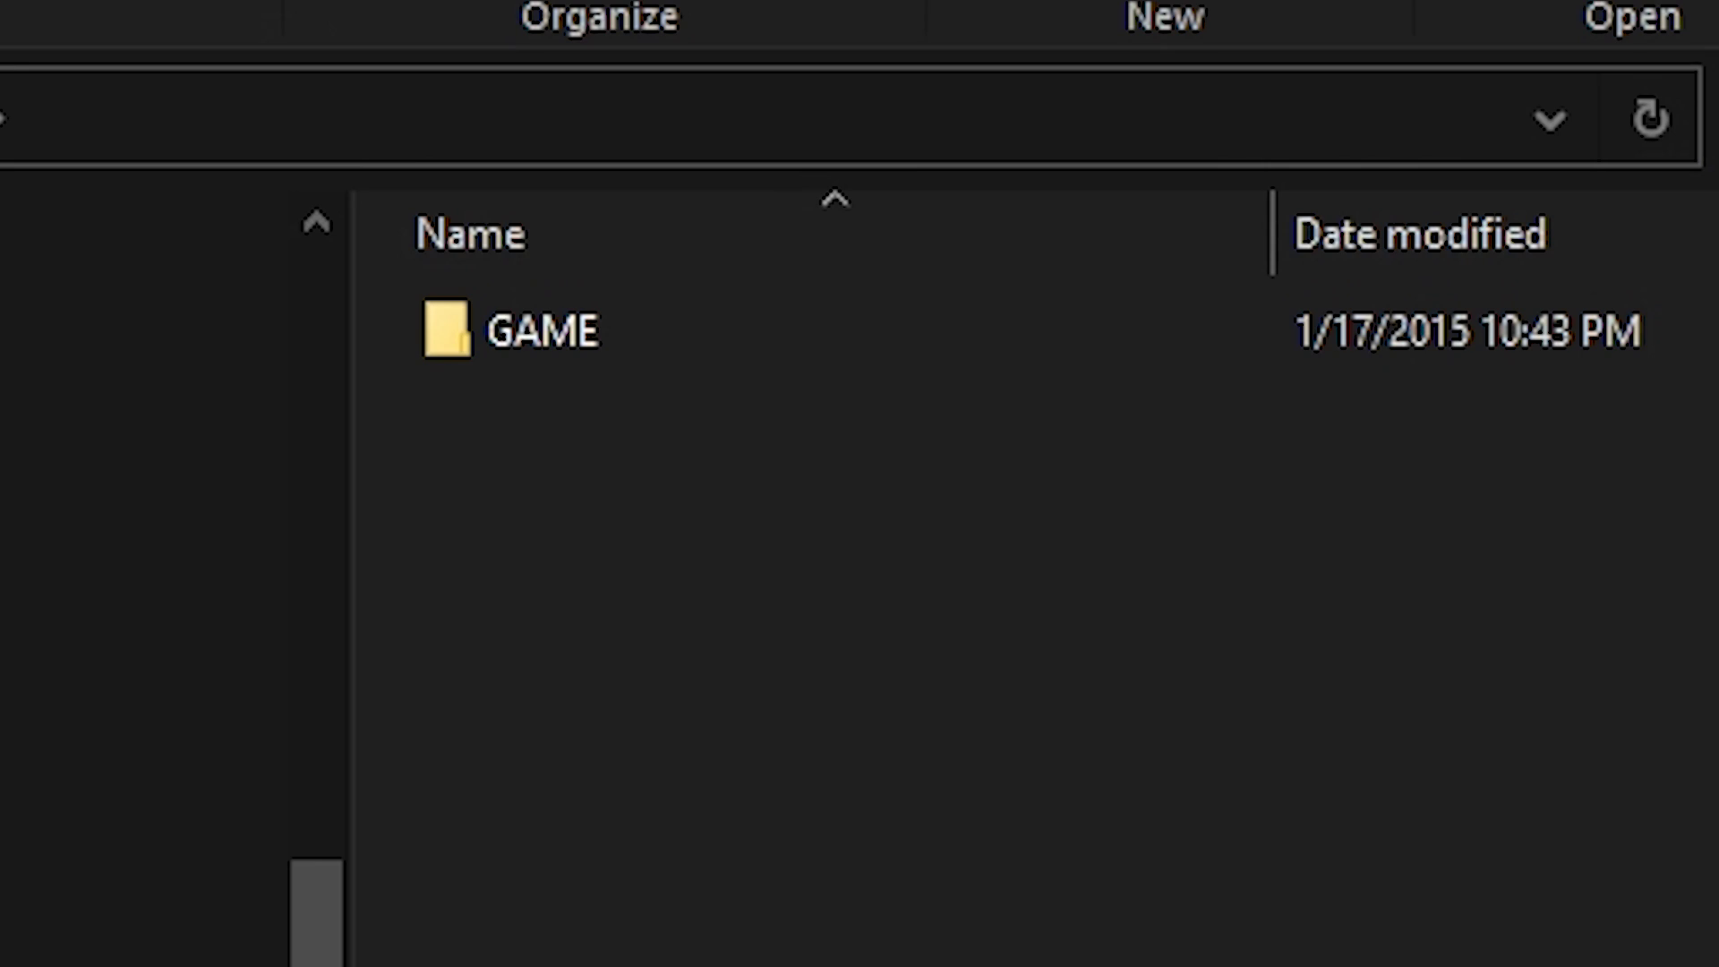
double_click(708, 329)
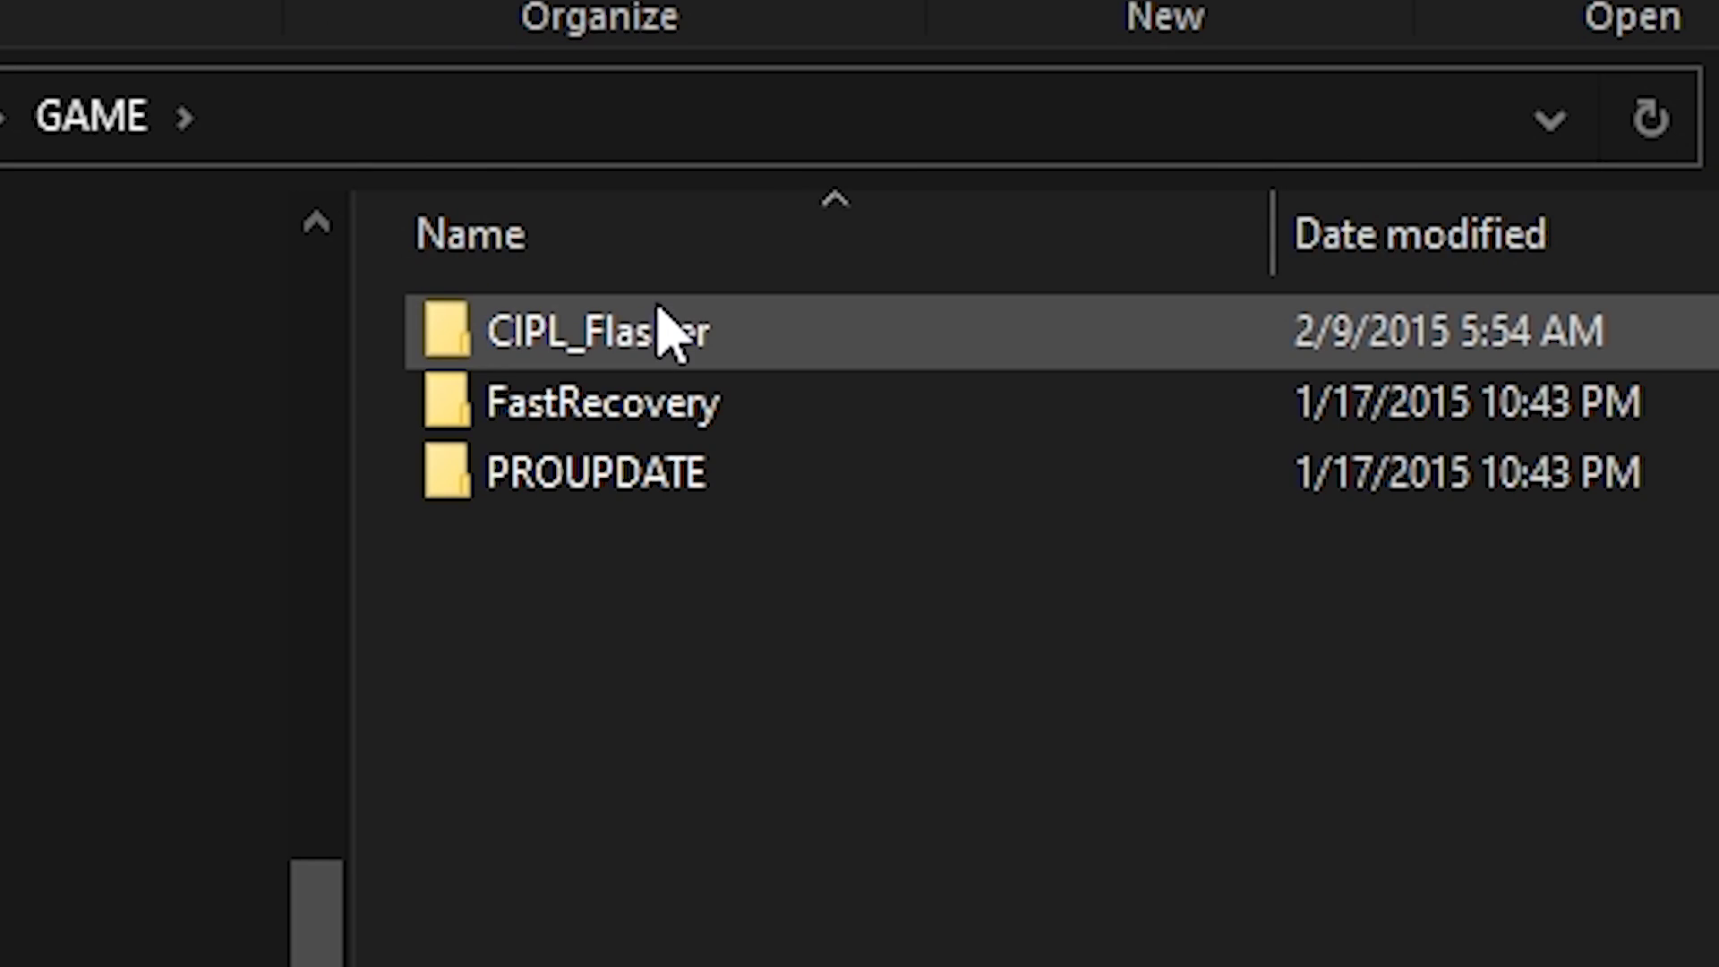
drag(587, 474, 0, 432)
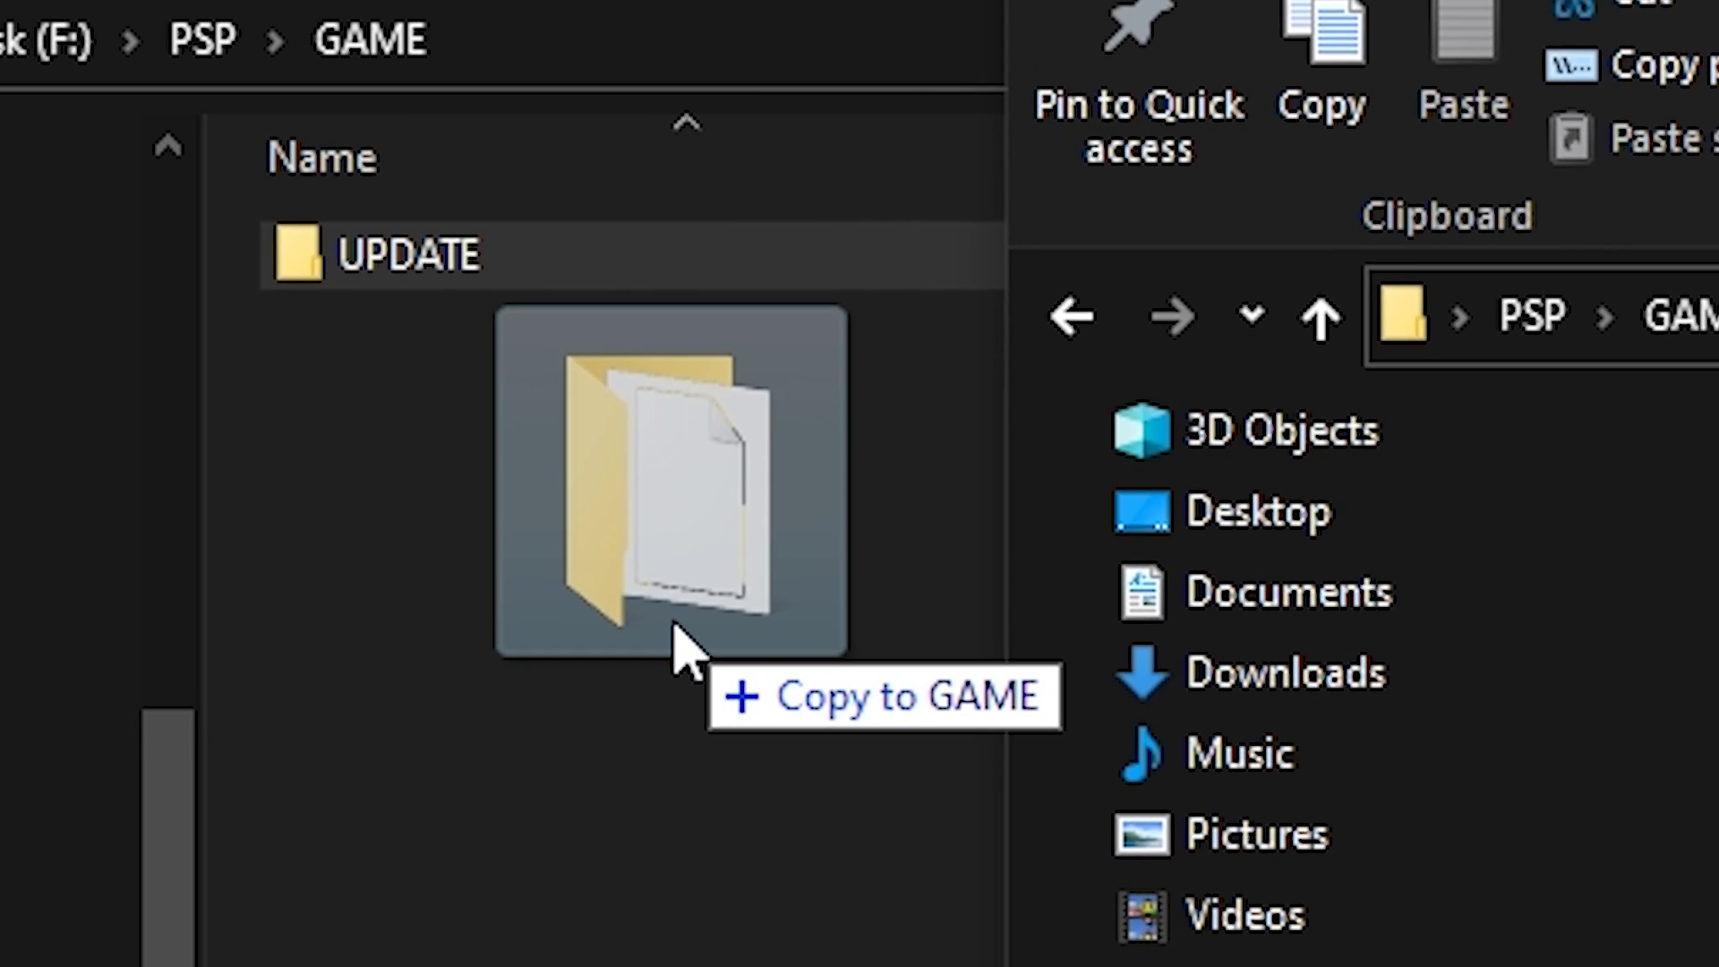
drag(675, 625, 674, 625)
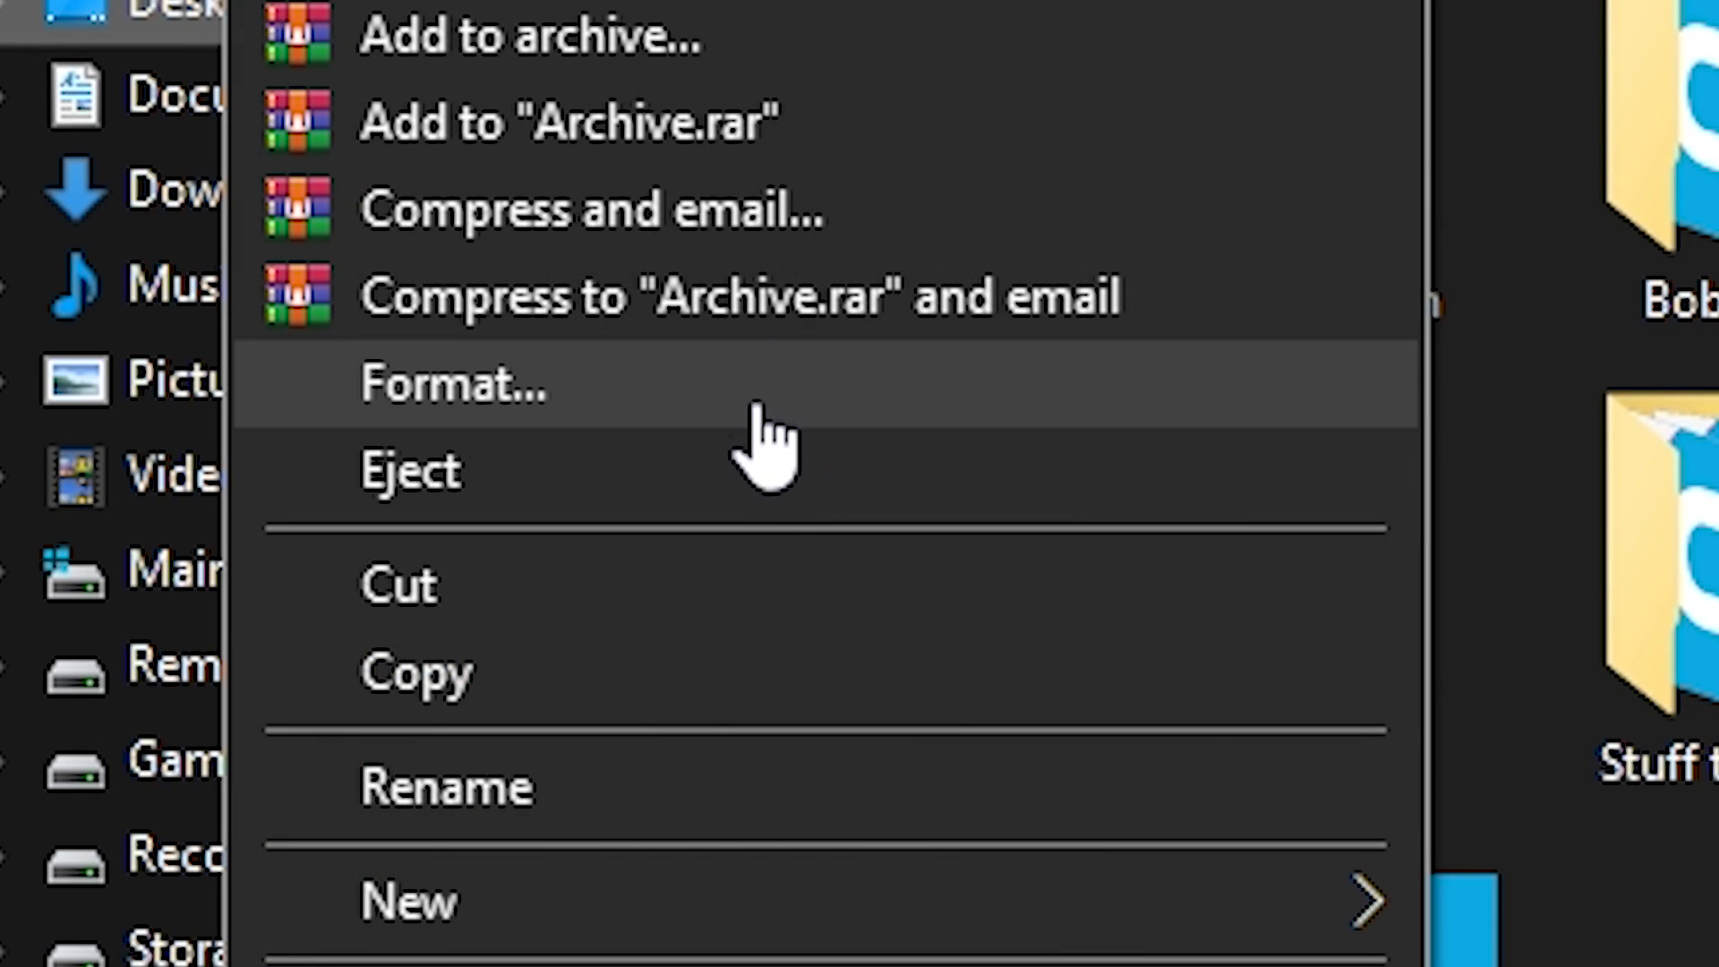
click(766, 469)
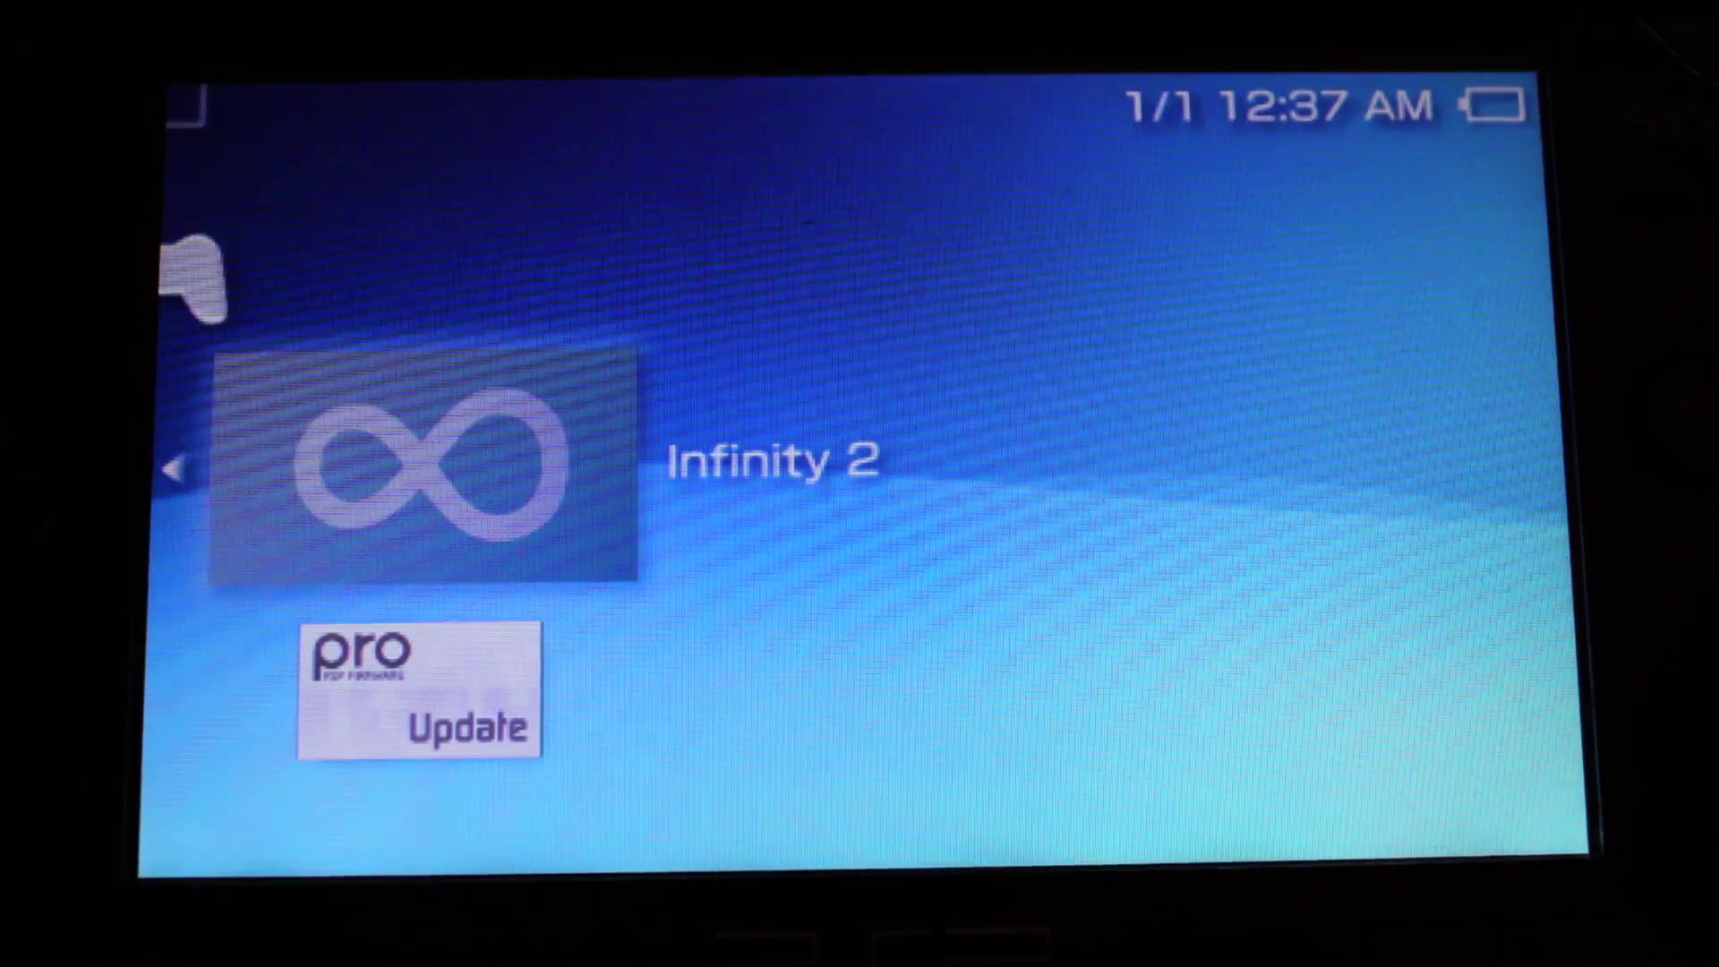
- Switch to the PSP, launch Infinity 2, install Infinity version 2.0.3 and reboot the console
key(Return)
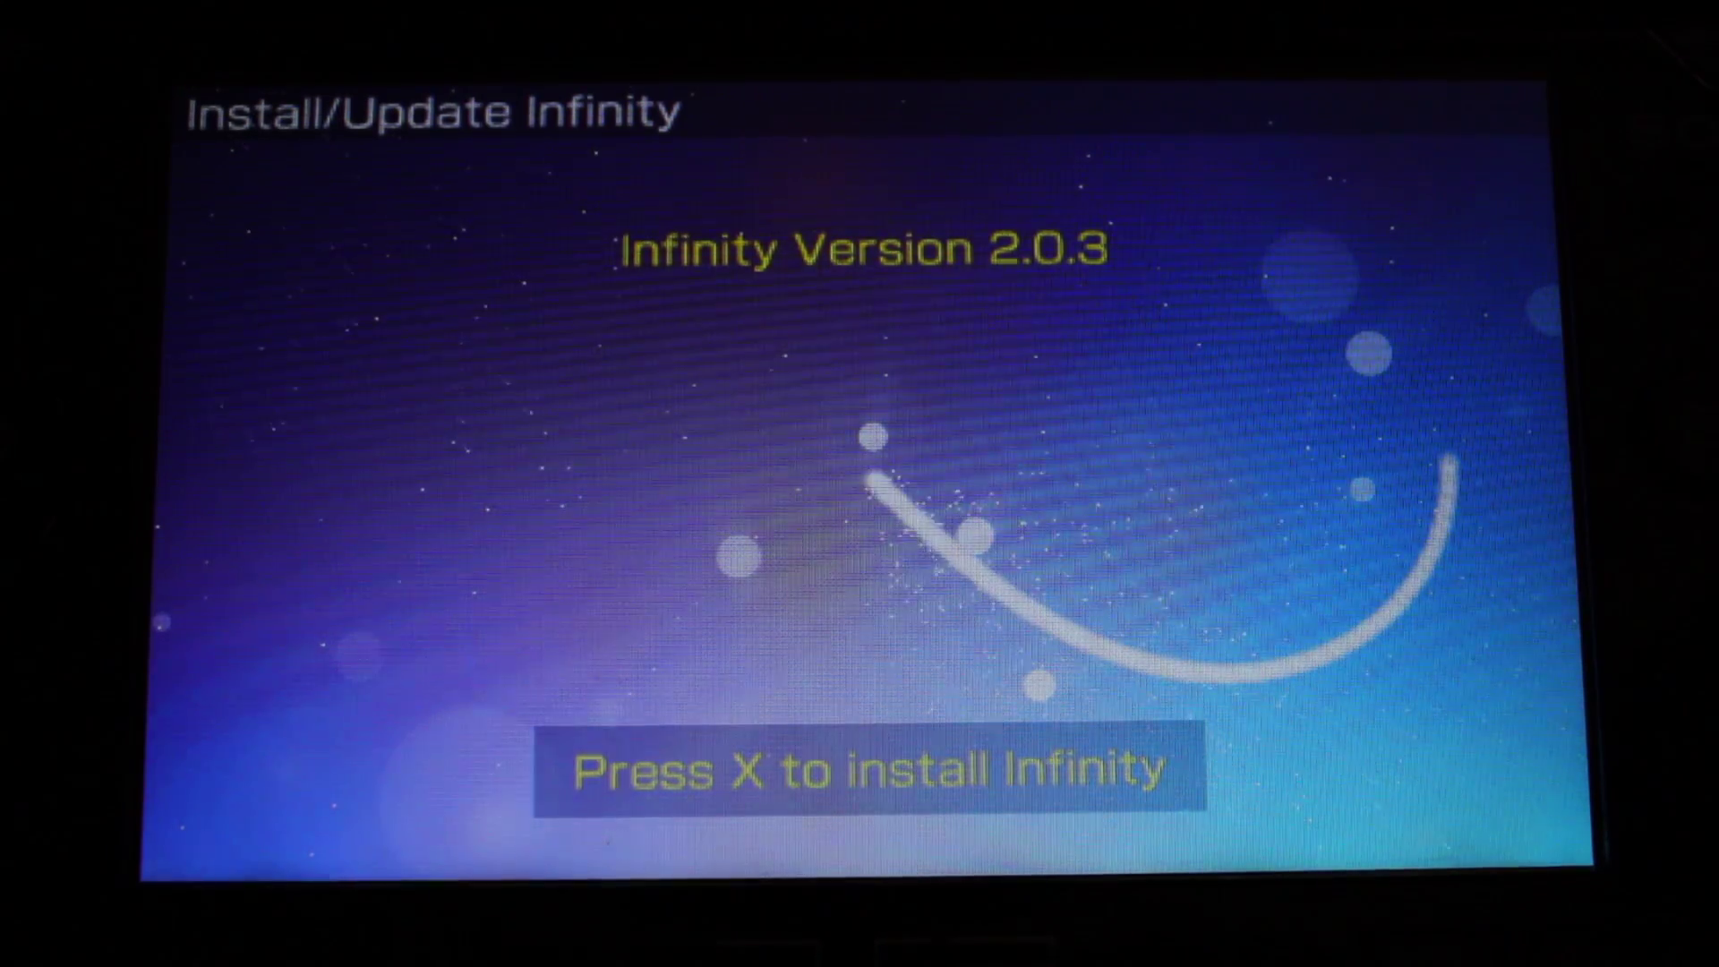
key(Return)
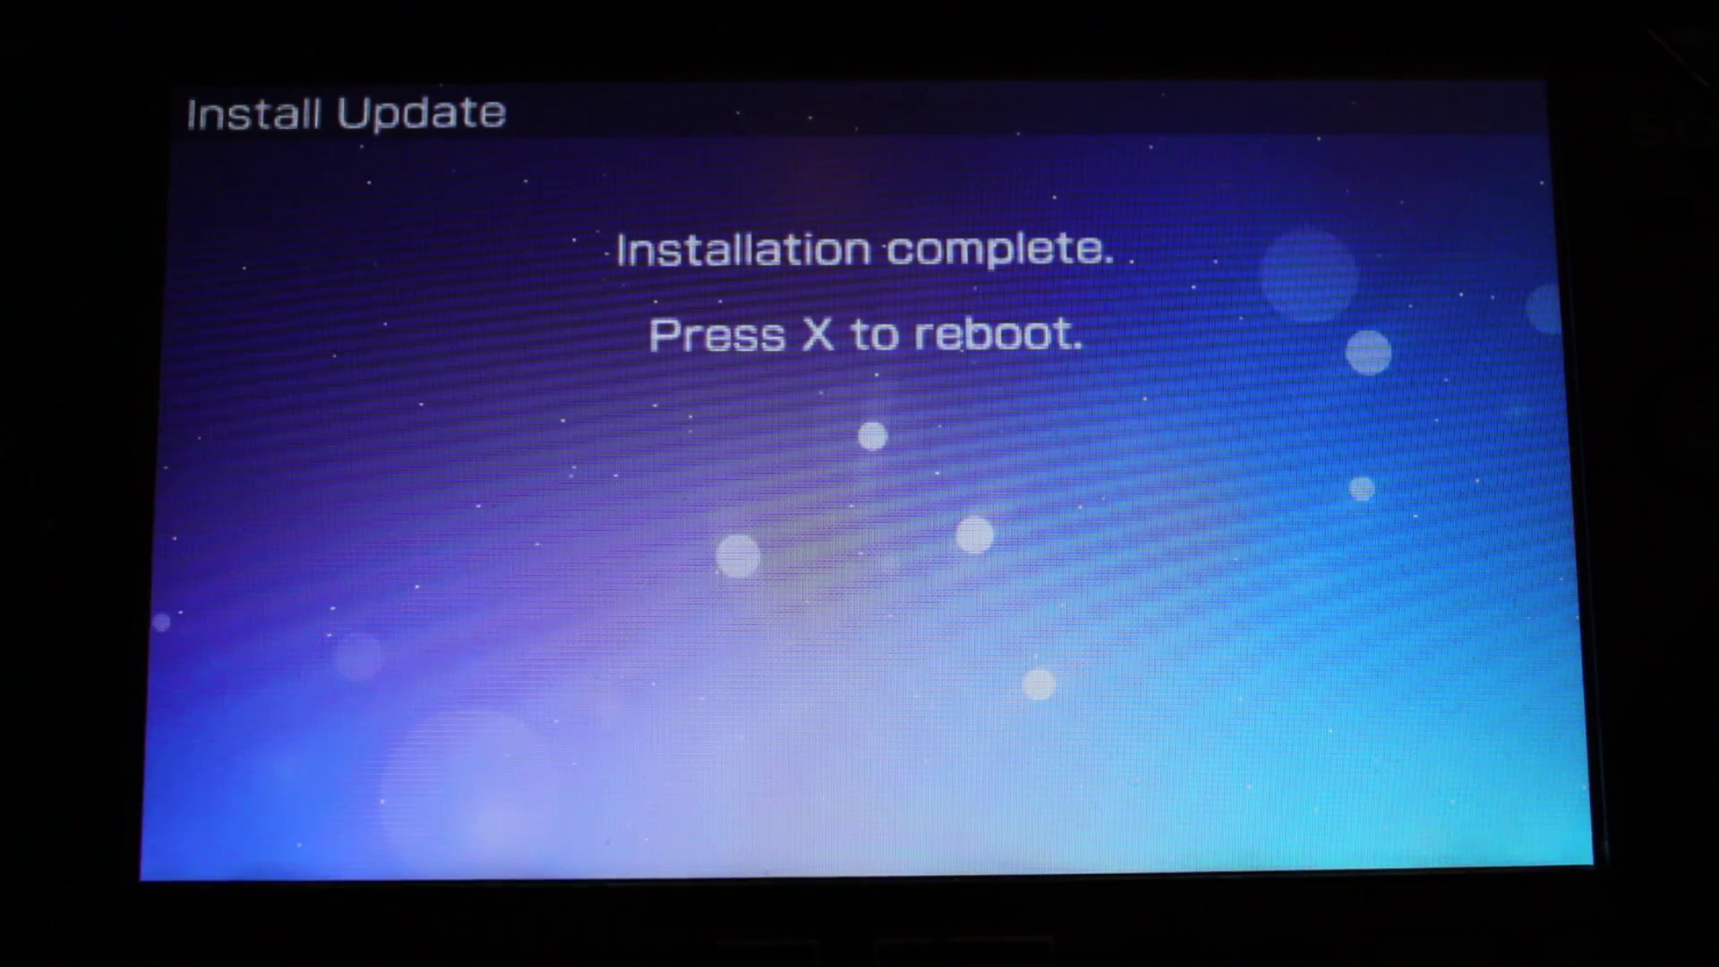
key(x)
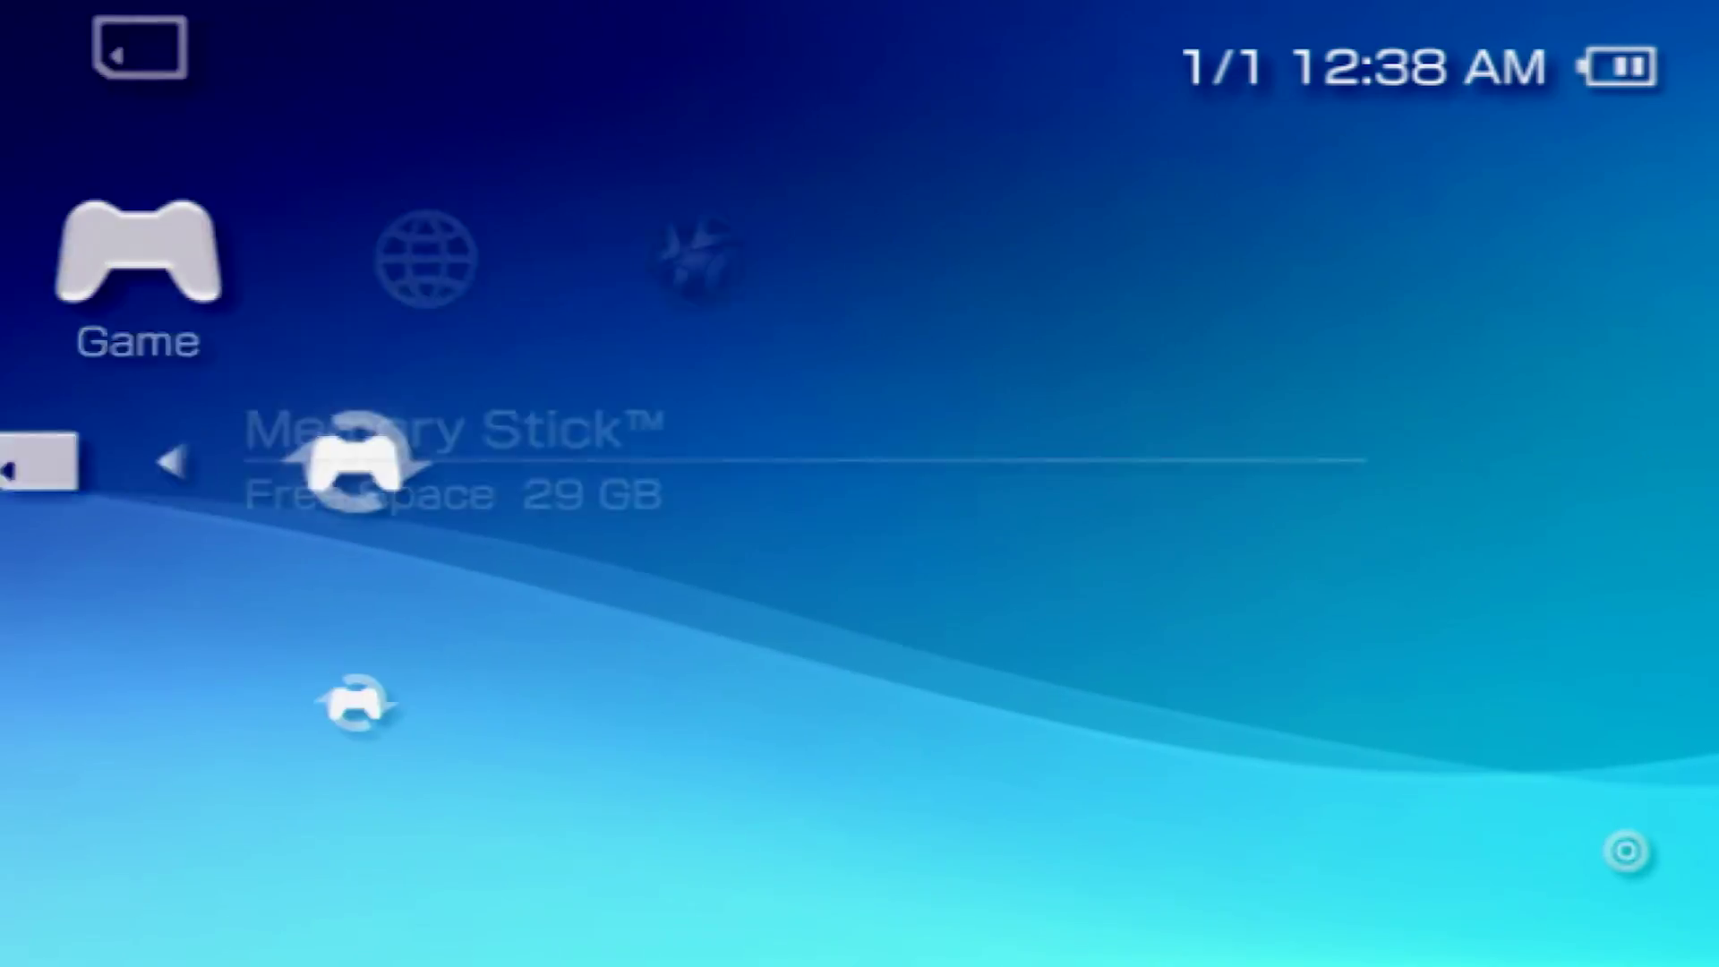
- Launch Infinity 2 from the Memory Stick and choose PRO CFW by Coldbird as the installed module in its configuration
key(Down)
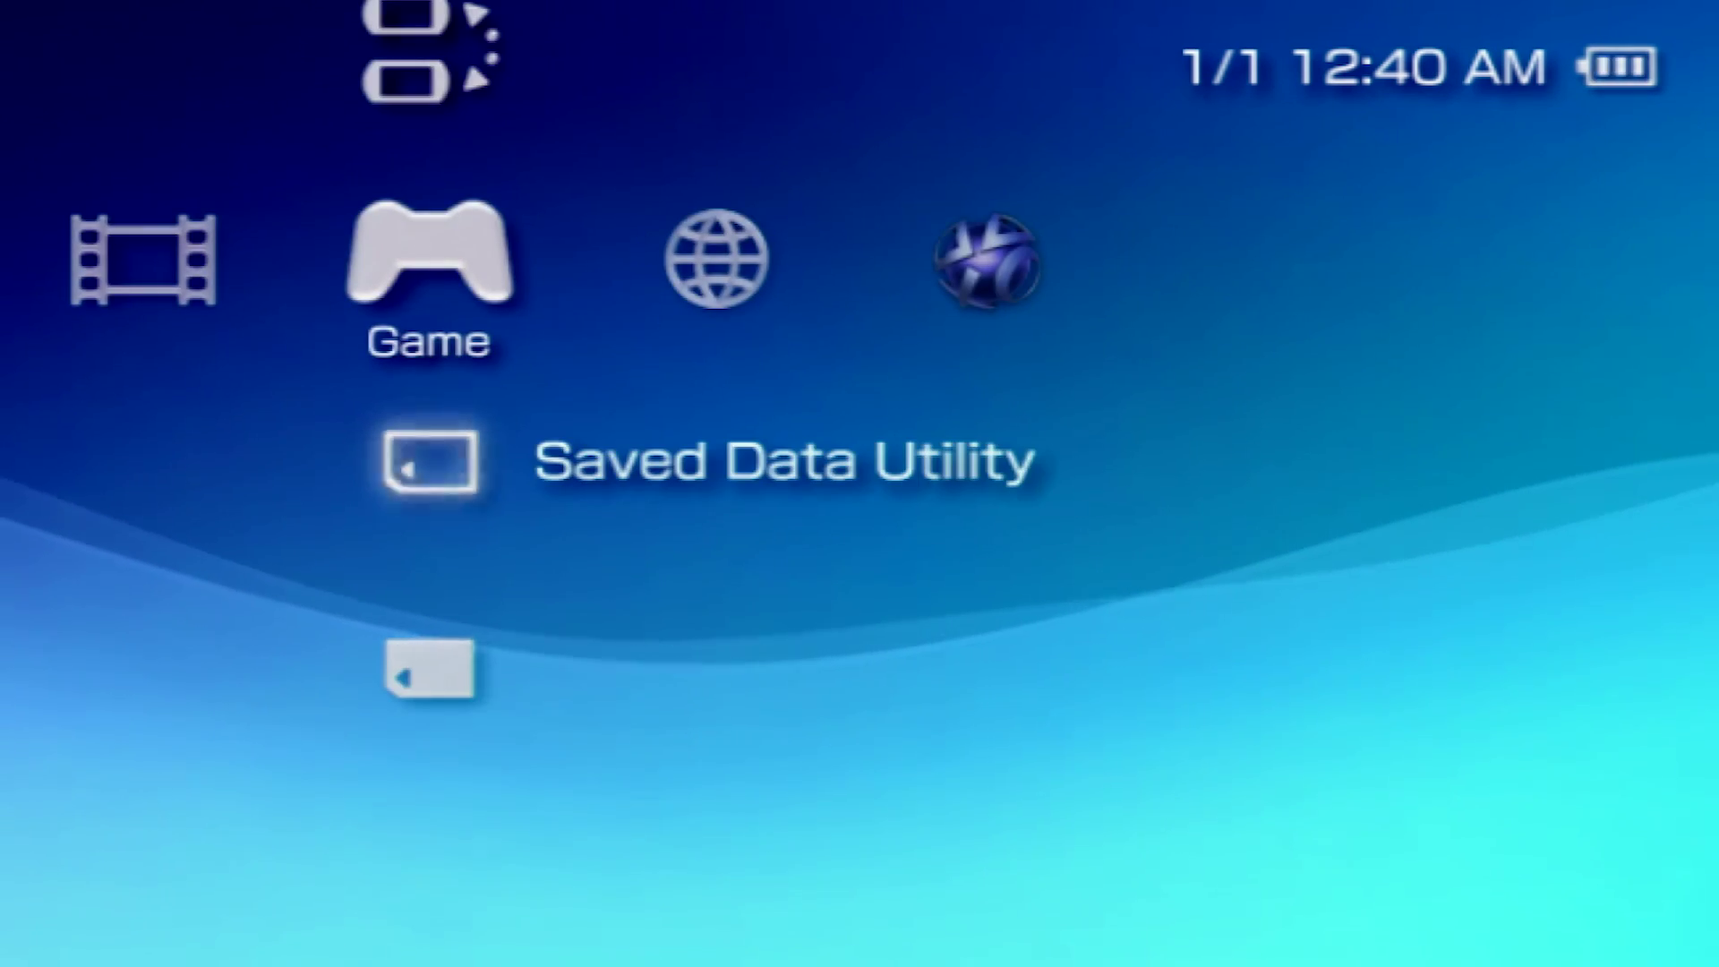
key(Down)
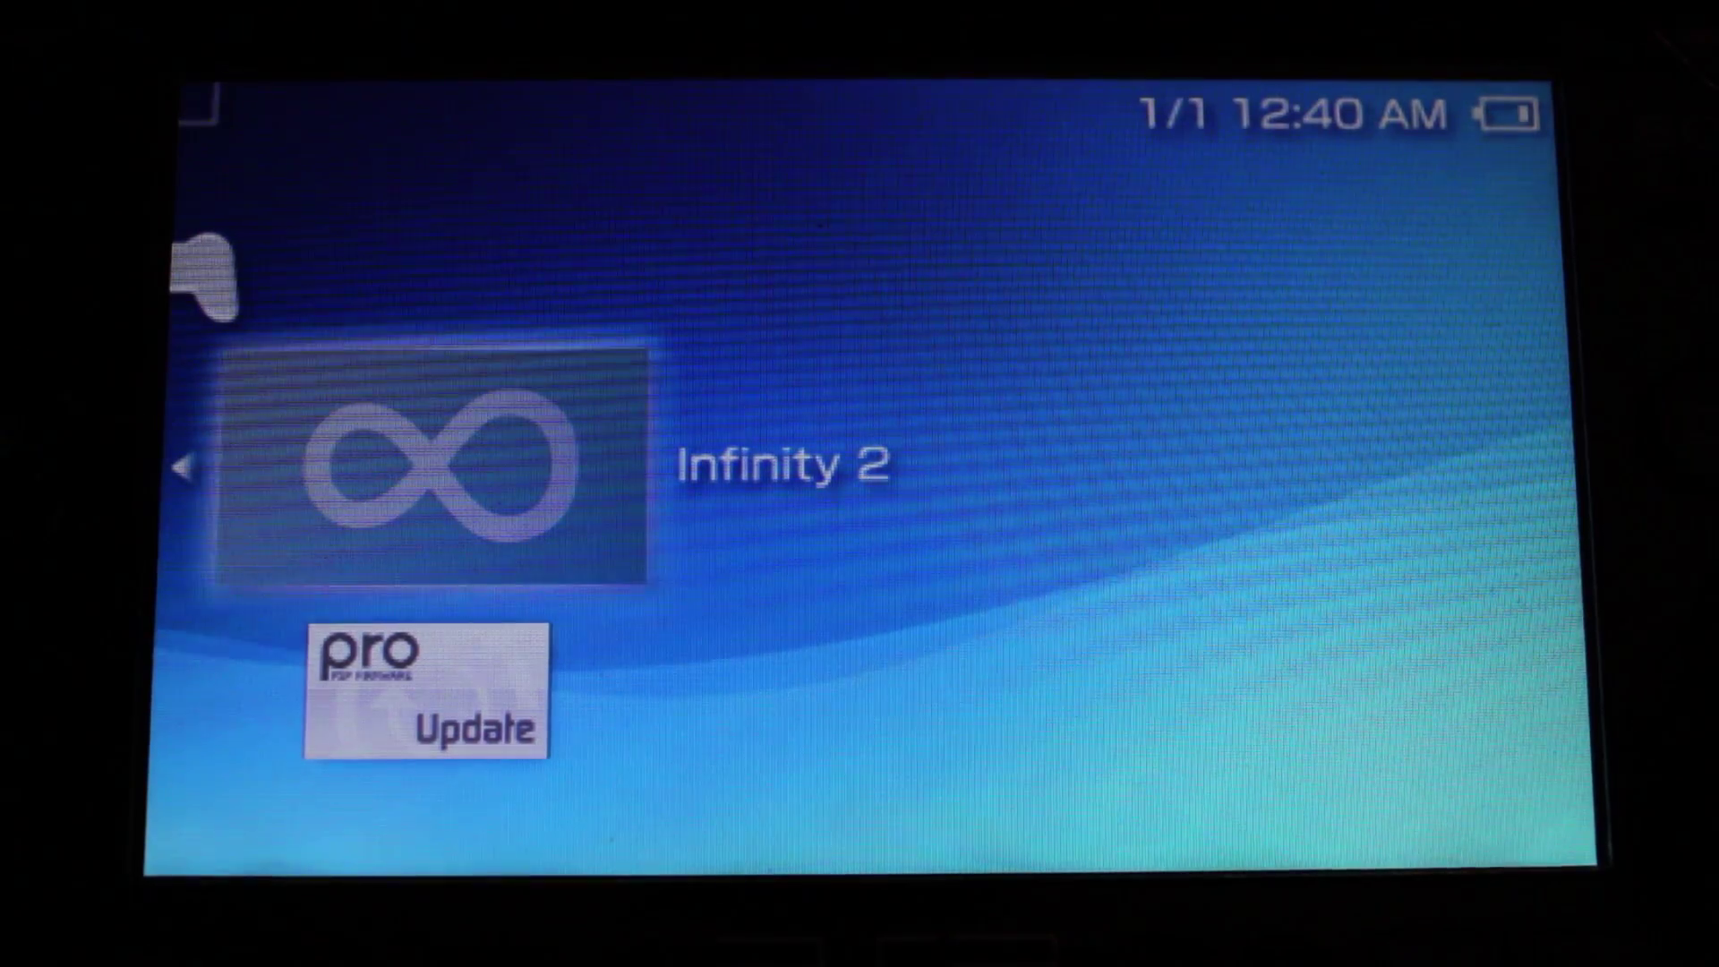
key(Return)
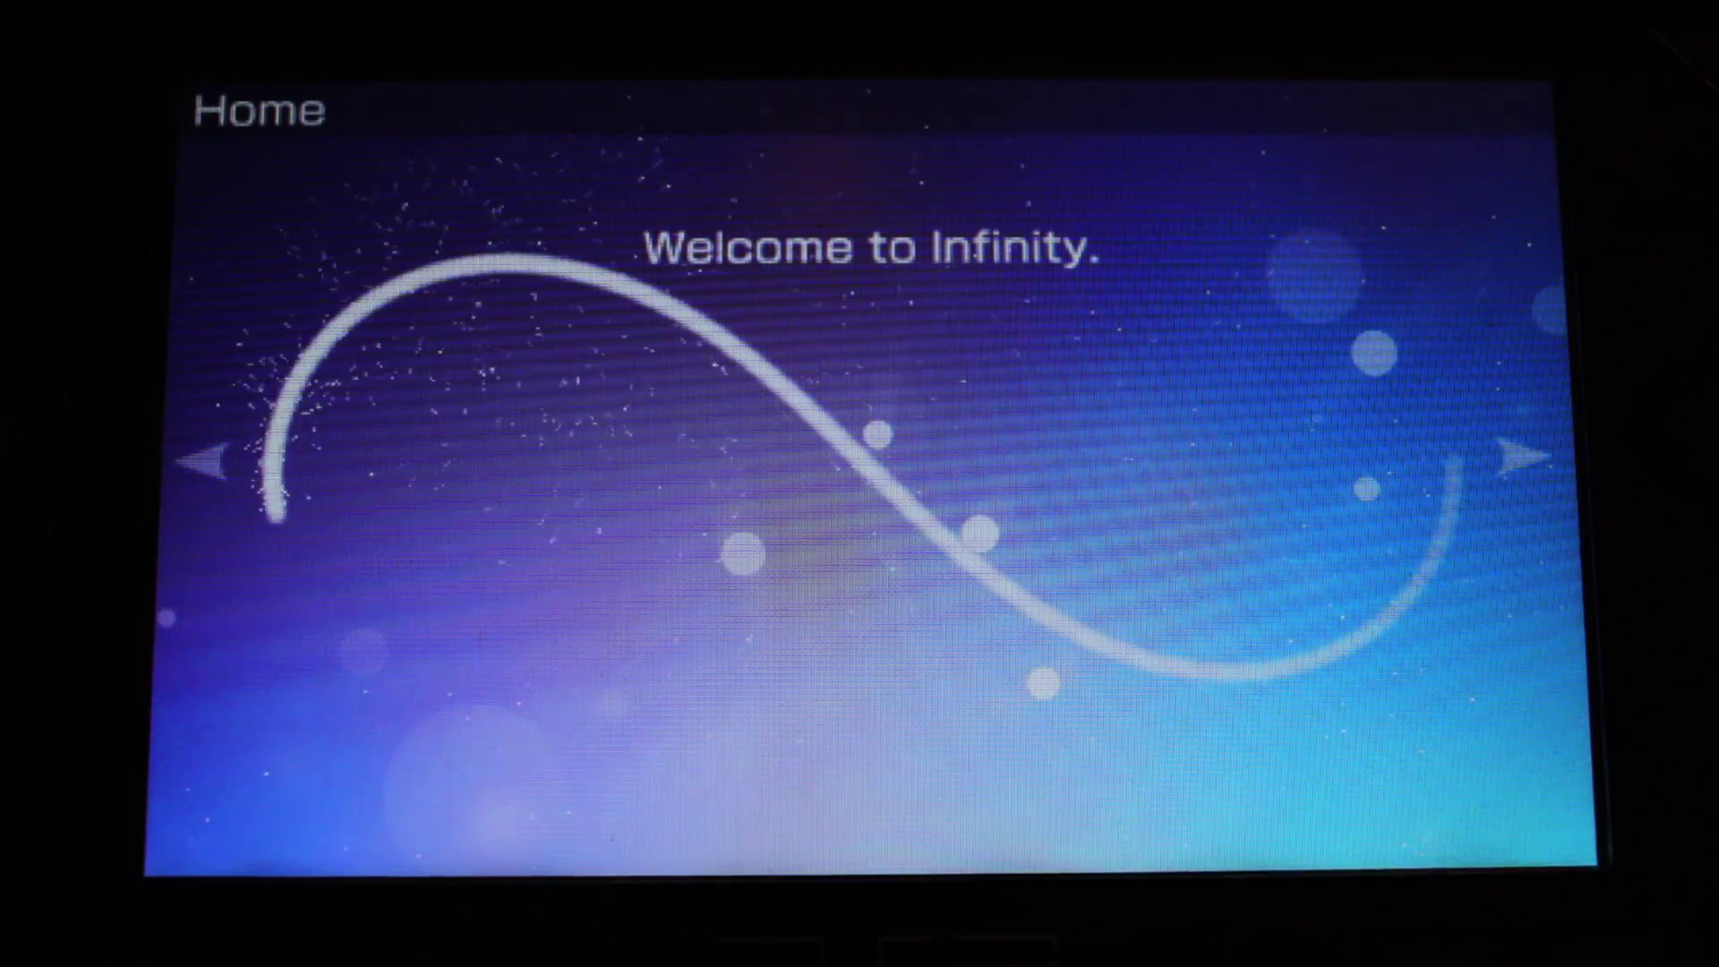
key(Left)
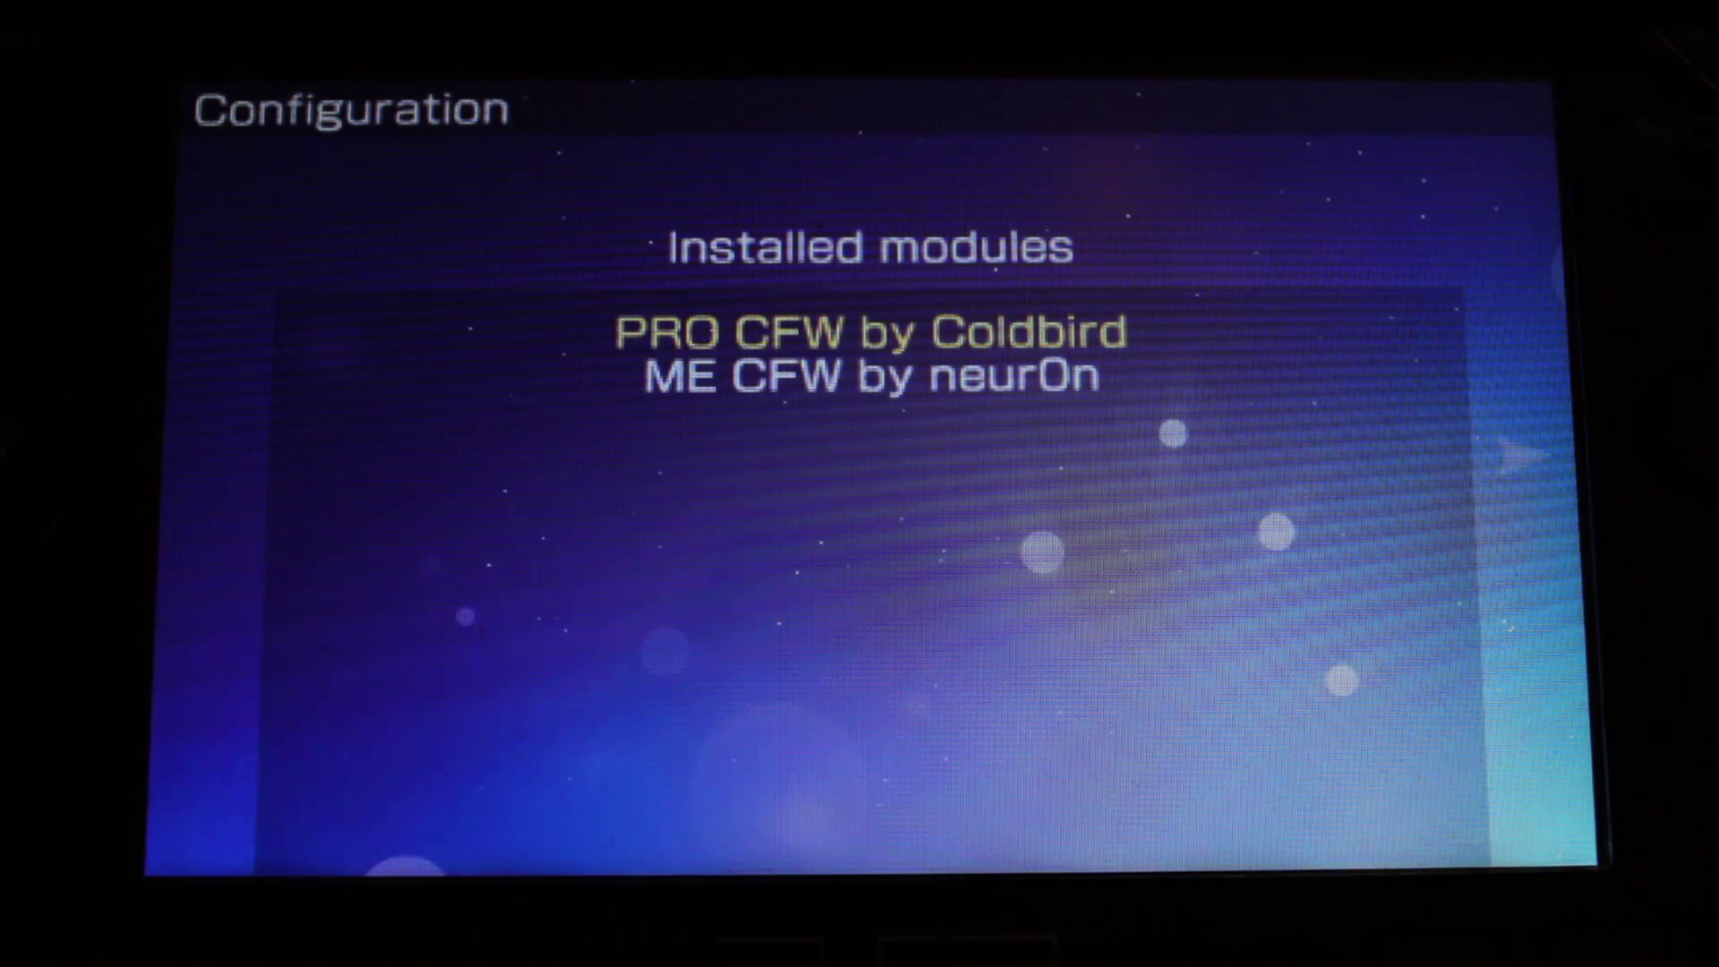
key(Return)
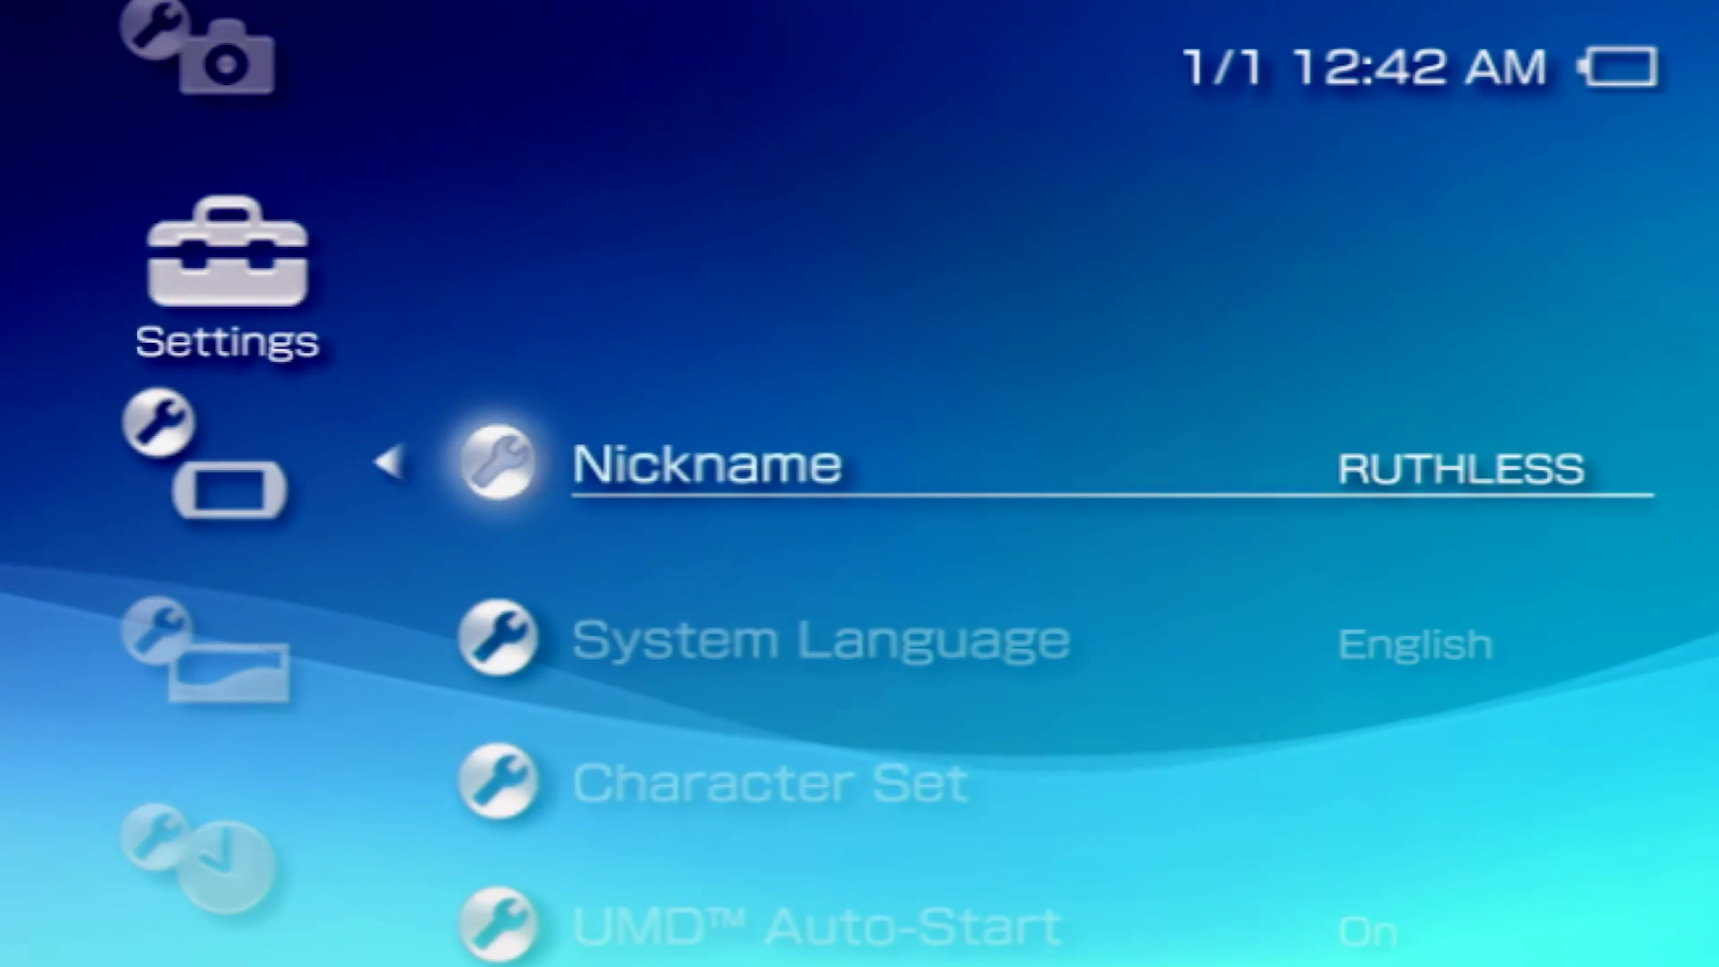
- Find the System Information entry in the PSP's system settings to check the firmware
key(Down)
key(Down)
key(Down)
key(Down)
key(Down)
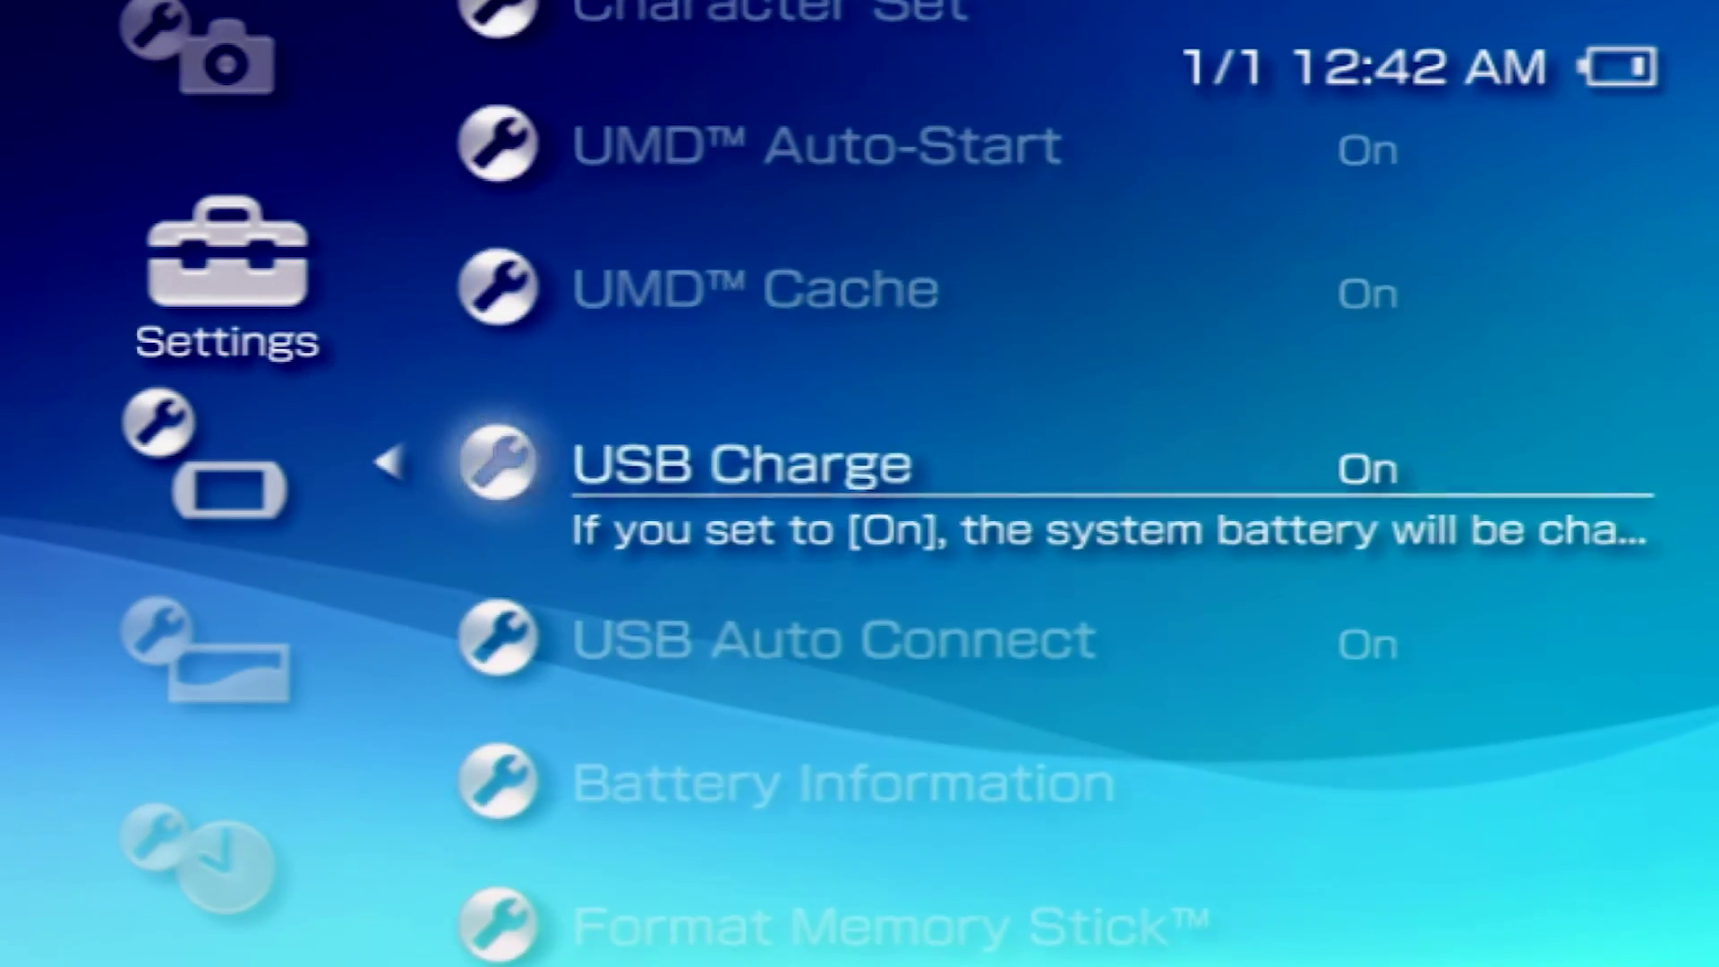
key(Down)
key(Down)
key(Down)
key(Down)
key(Down)
key(Down)
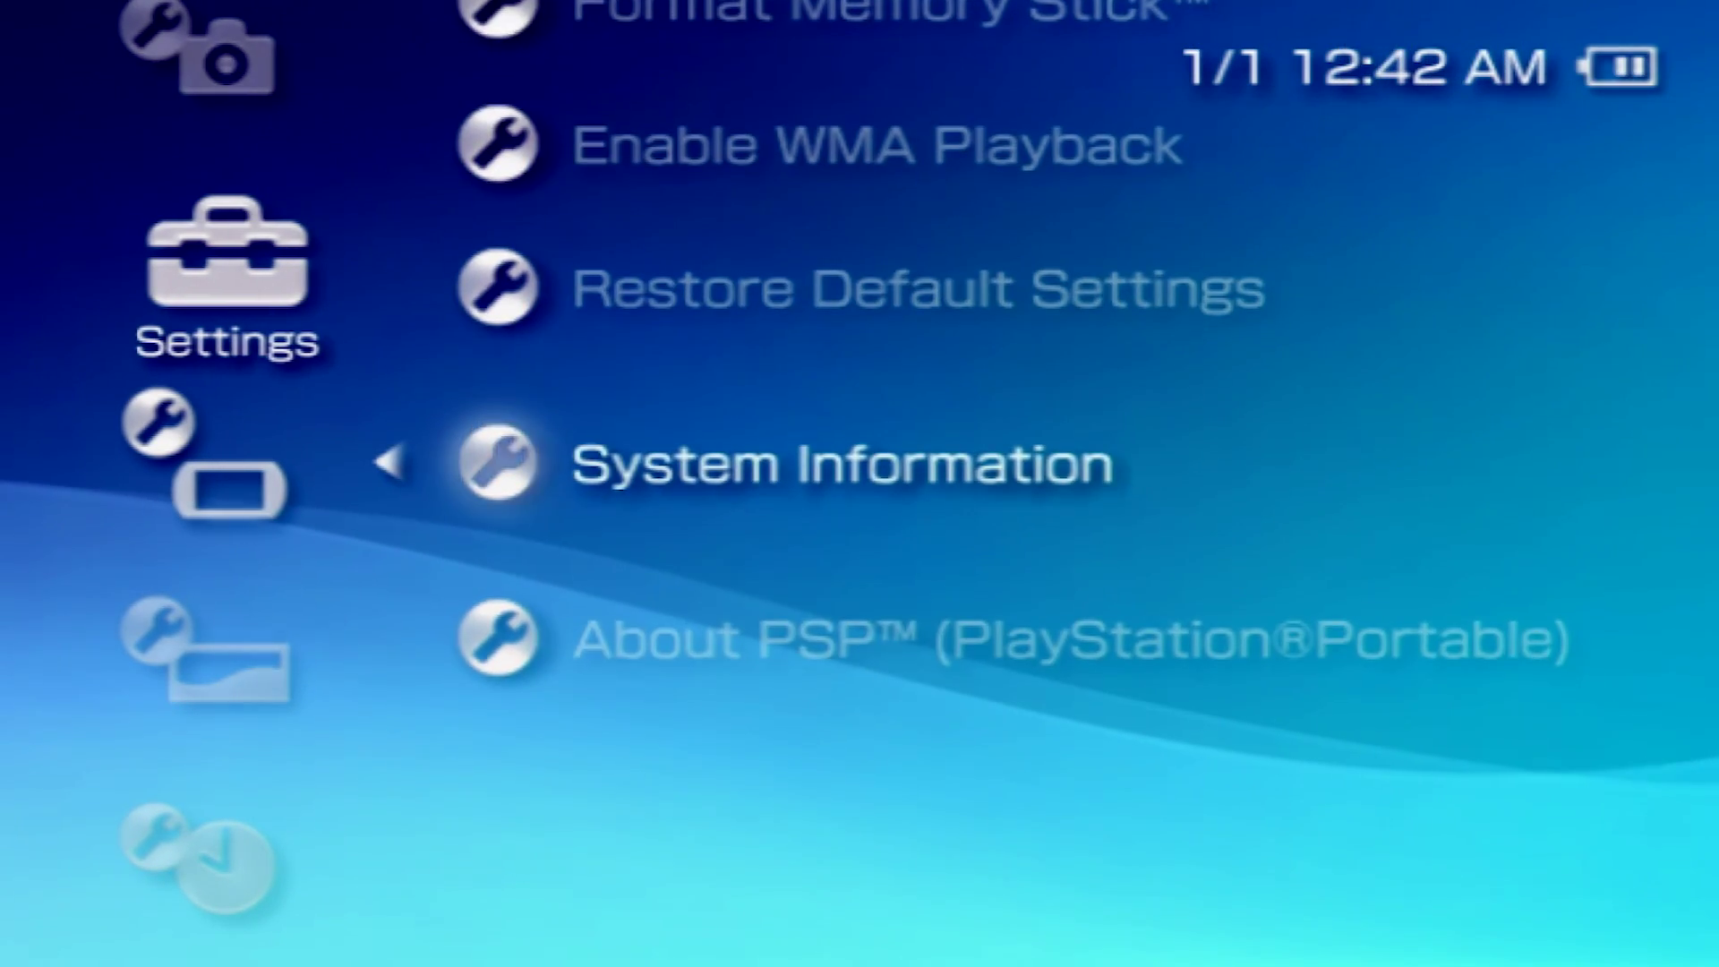